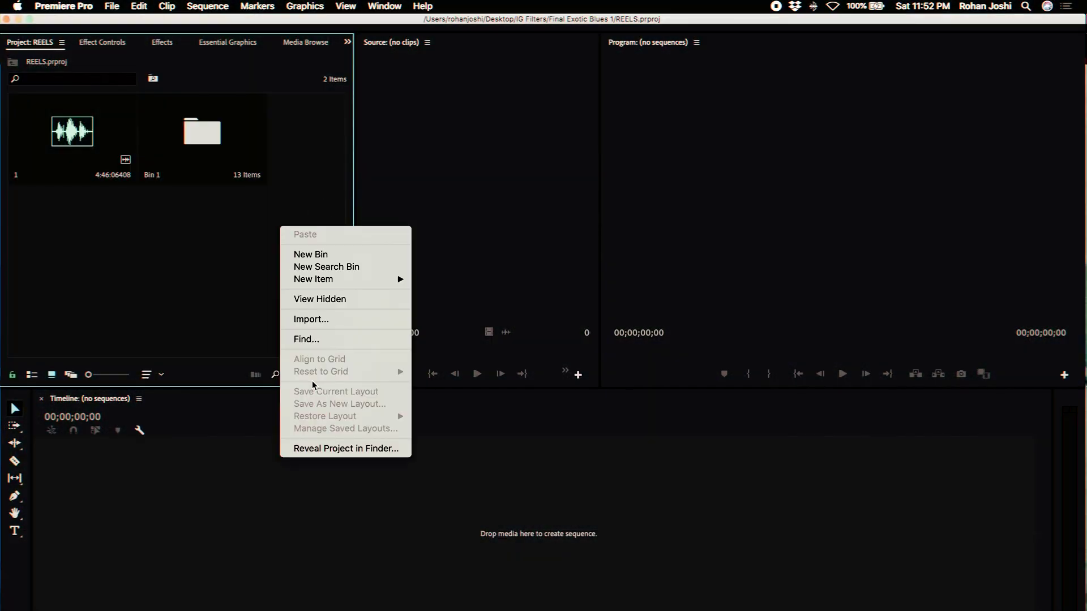
Step: Create Sequence 03 from the Custom IG REELS preset, confirming its 1080×1920 frame settings
mouse_move(351, 279)
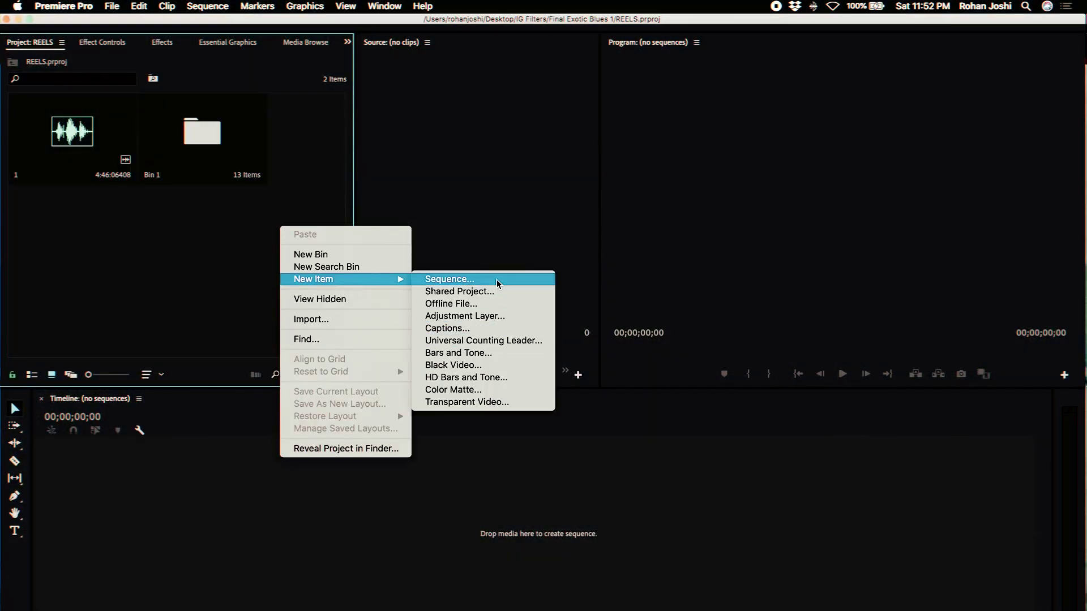
click(497, 280)
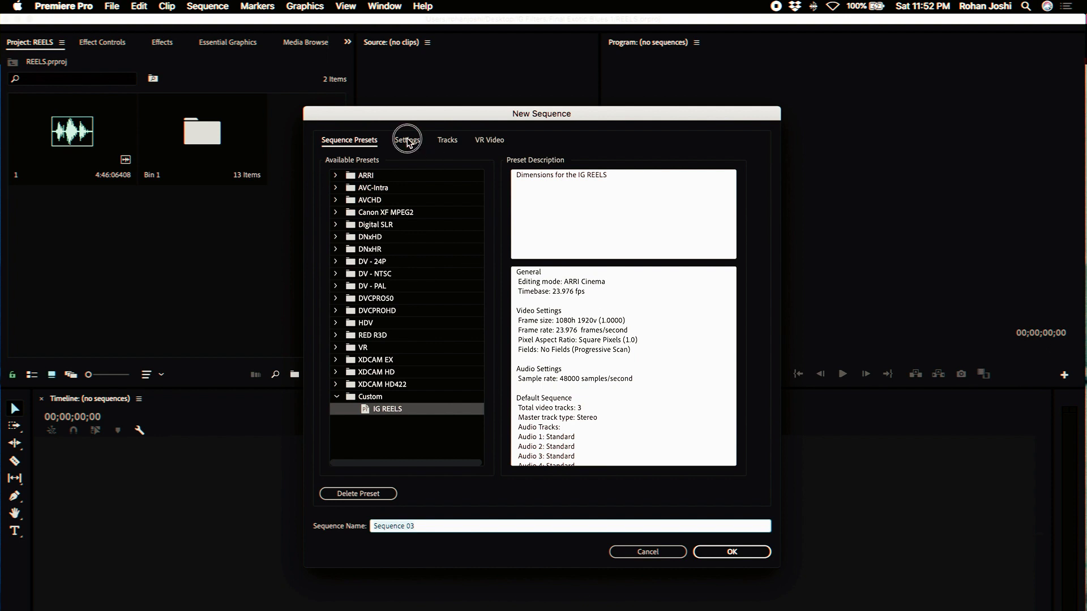
click(407, 140)
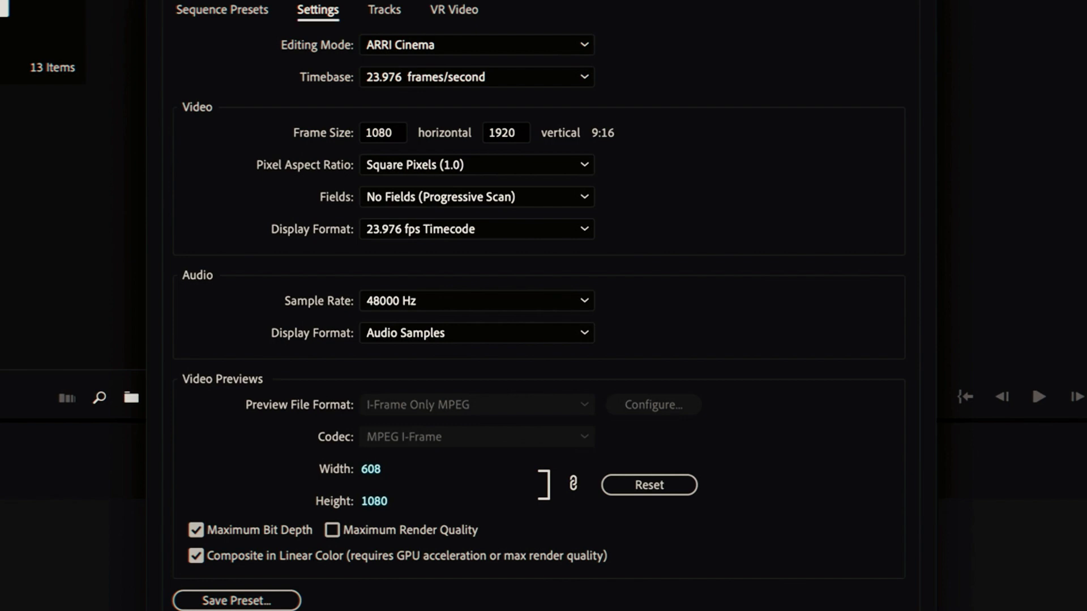
click(723, 556)
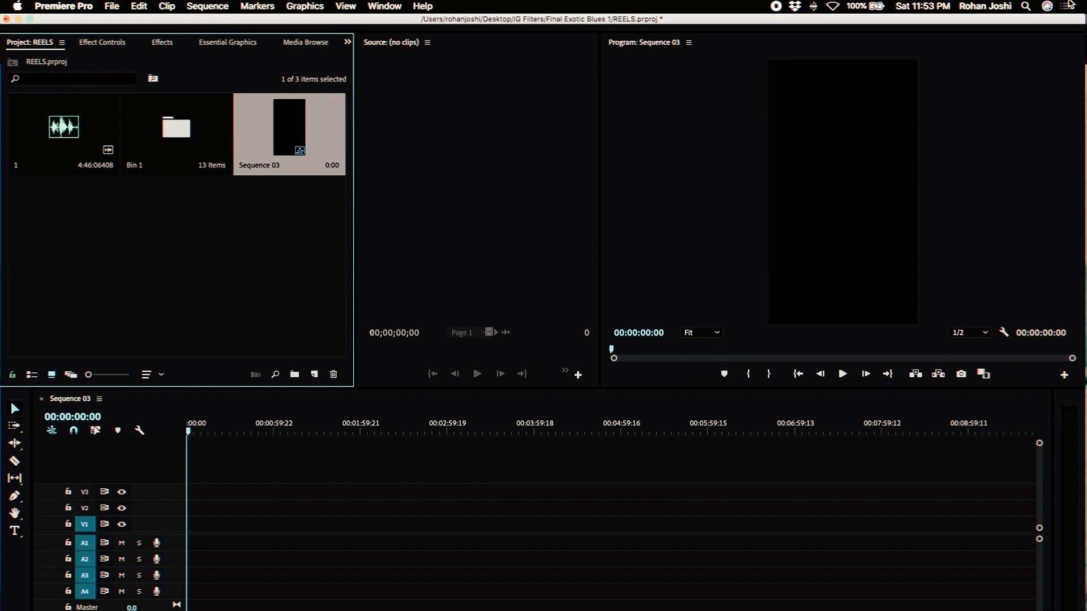
click(777, 6)
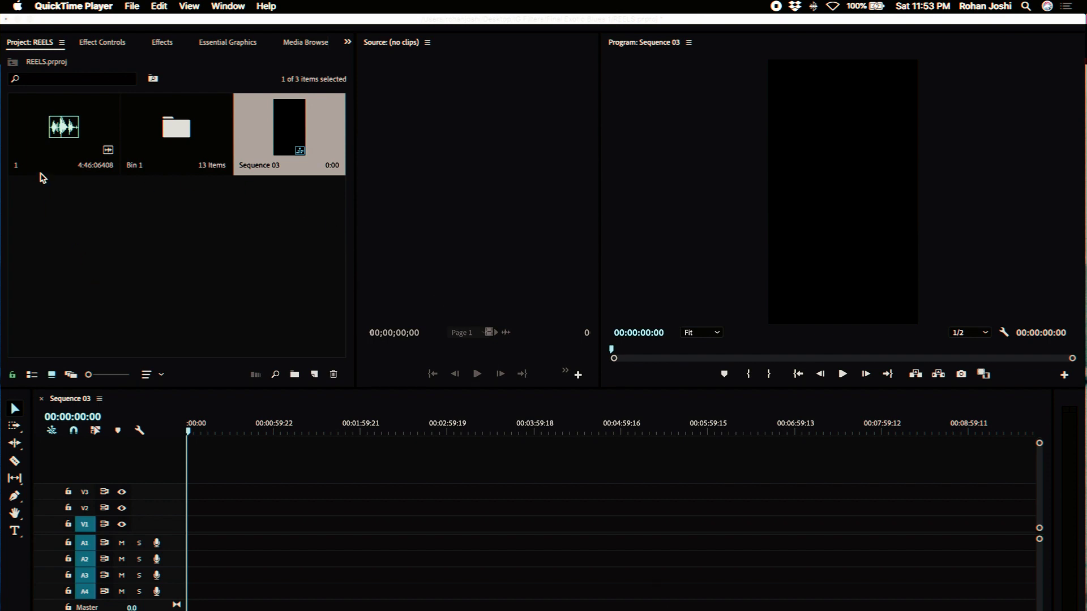
click(170, 132)
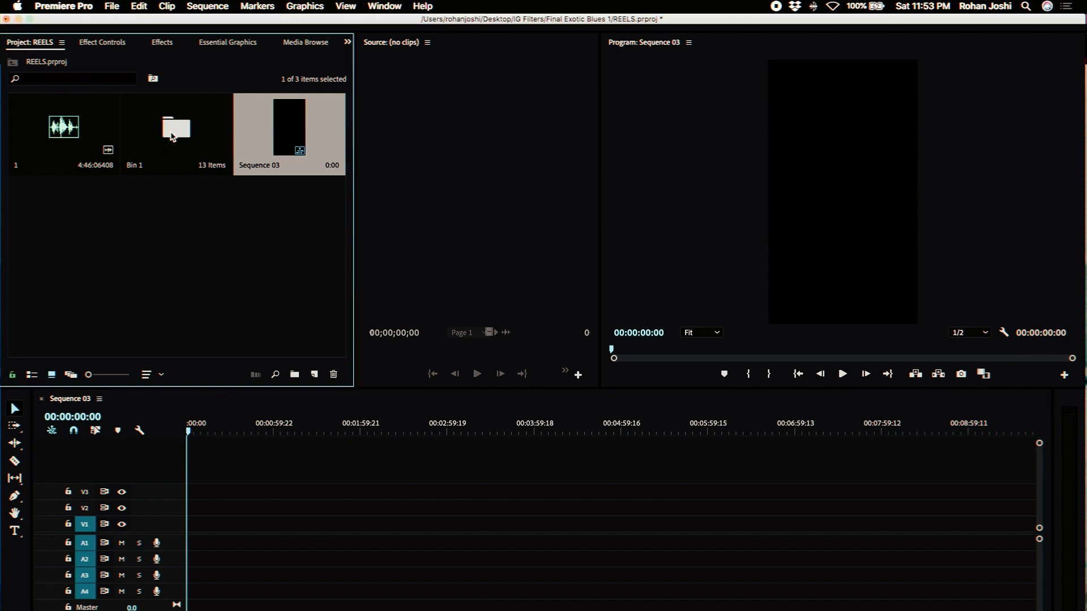
click(172, 135)
double_click(171, 135)
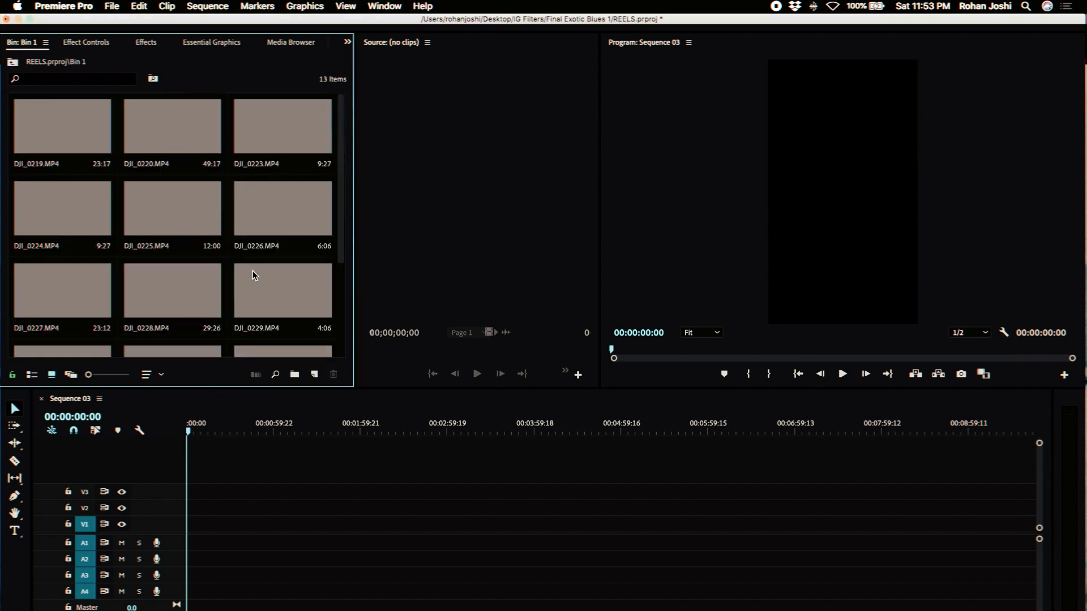
scroll(253, 271, down, 3)
scroll(252, 271, up, 3)
click(13, 64)
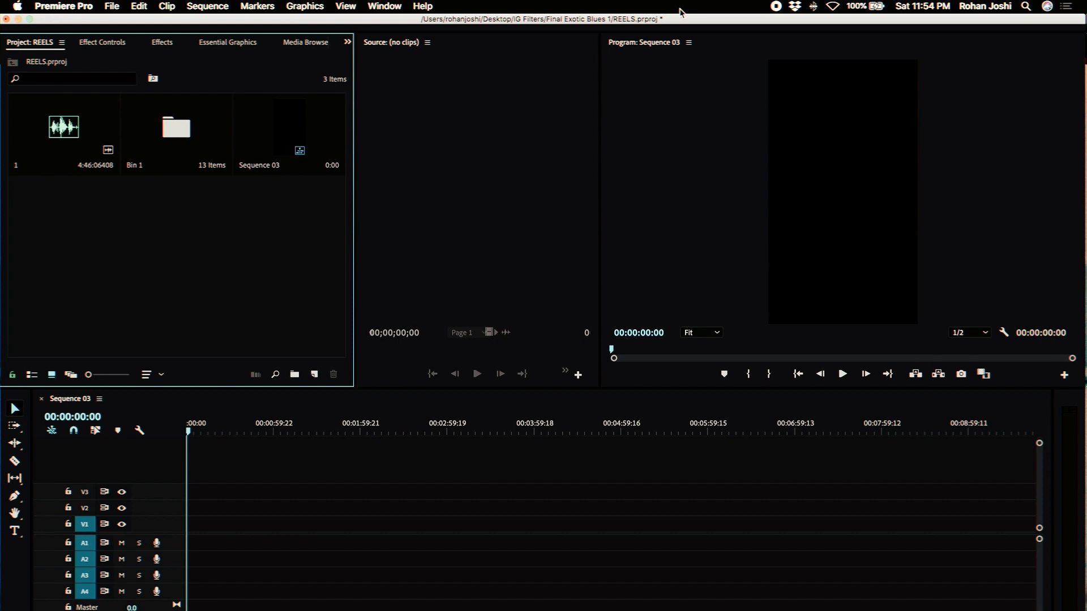
double_click(179, 137)
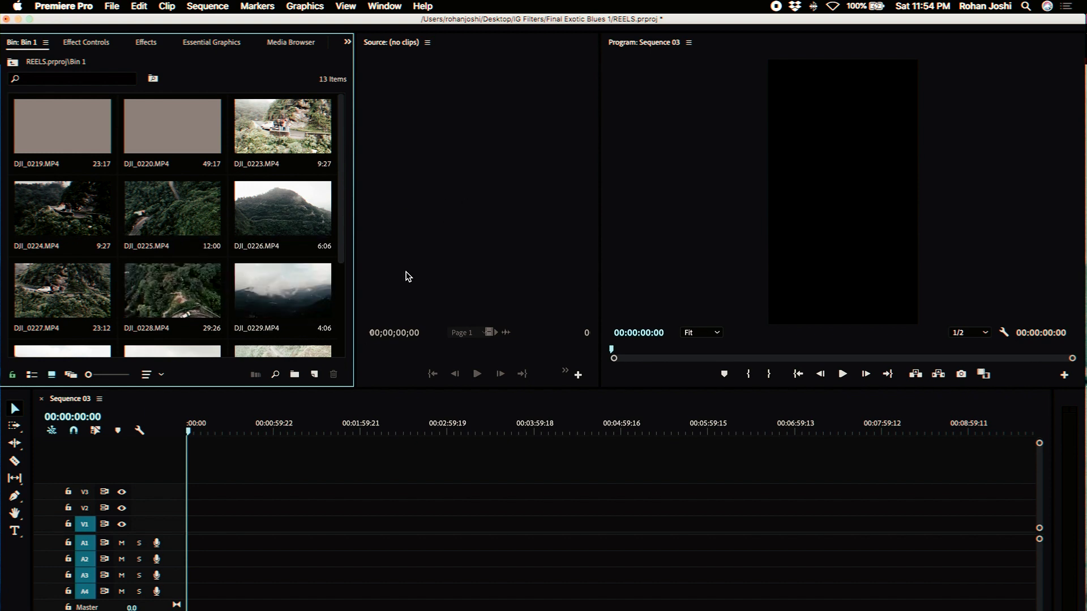
Step: Place DJI_0220.MP4 on V1, keep the existing sequence settings, and scrub to about 25 seconds
drag(141, 128, 193, 523)
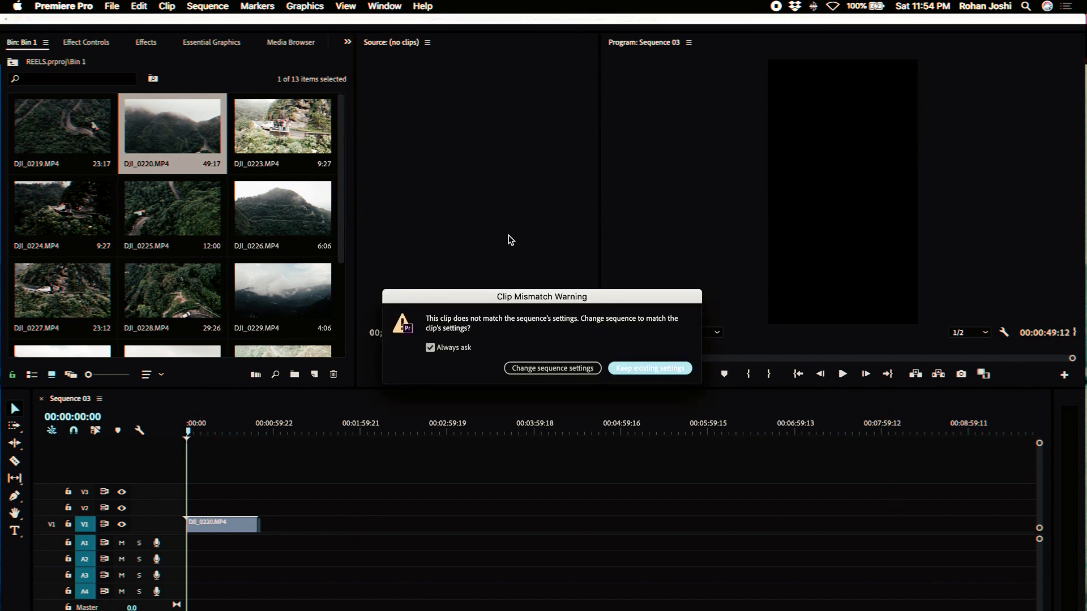
drag(525, 306, 523, 218)
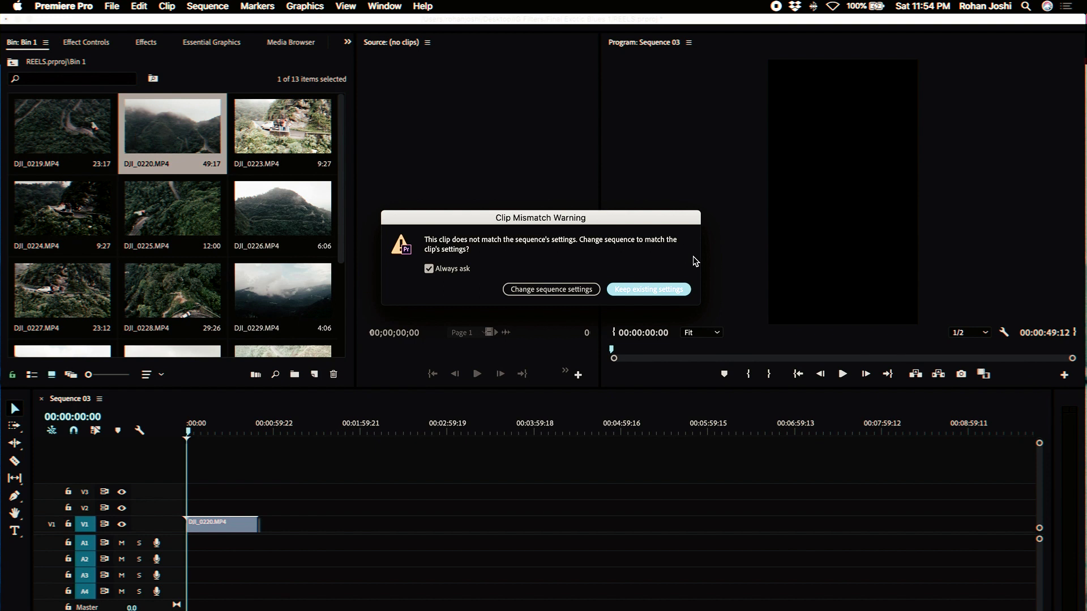
key(Return)
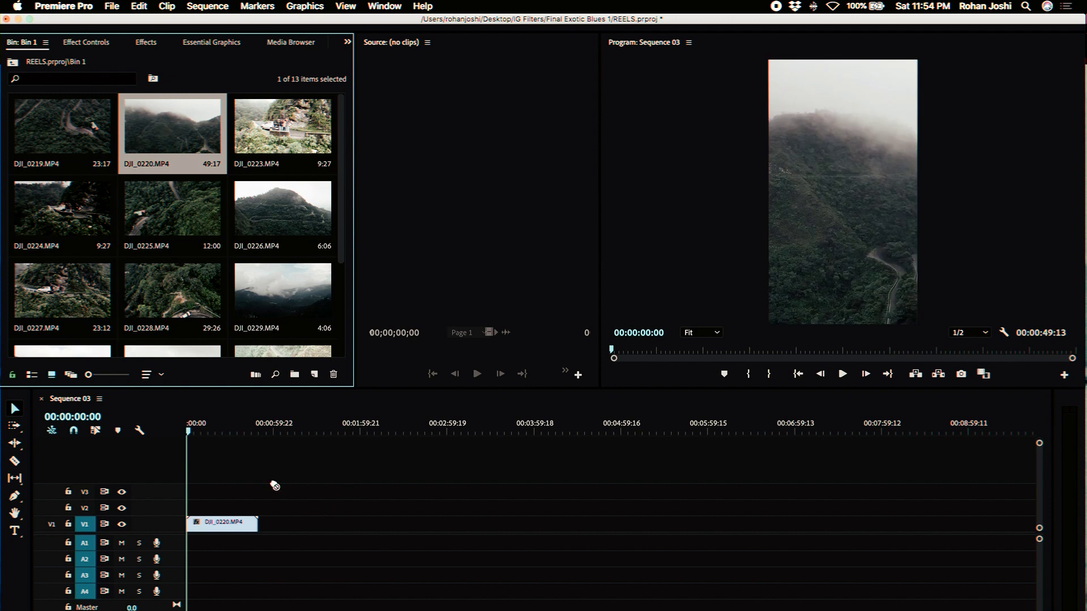
drag(190, 429, 221, 431)
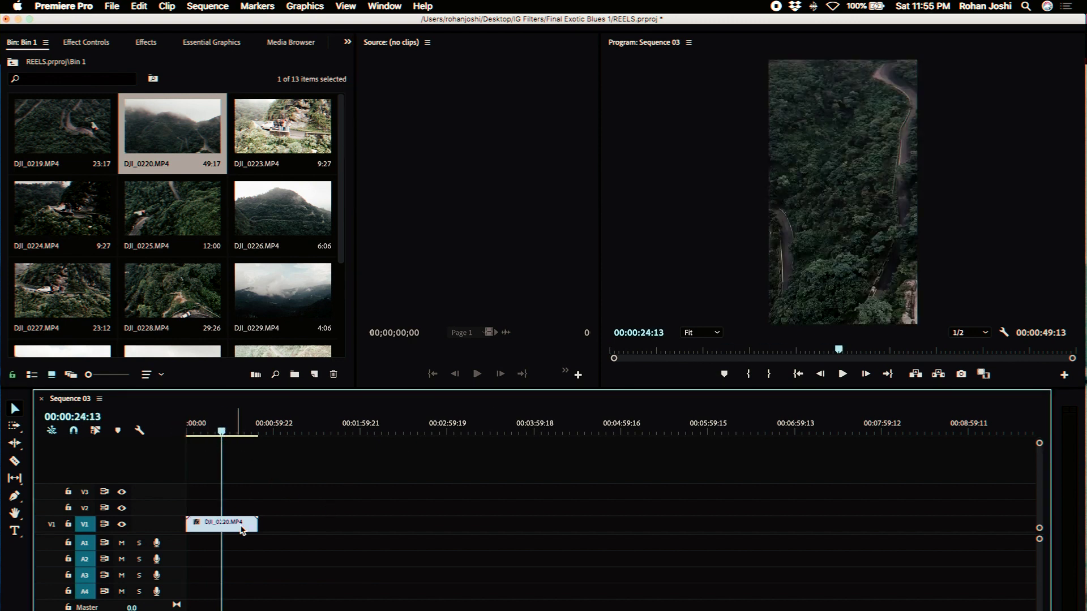
Step: Scale DJI_0220 to frame size, then set its Scale to 321 and Position X to 263
right_click(437, 543)
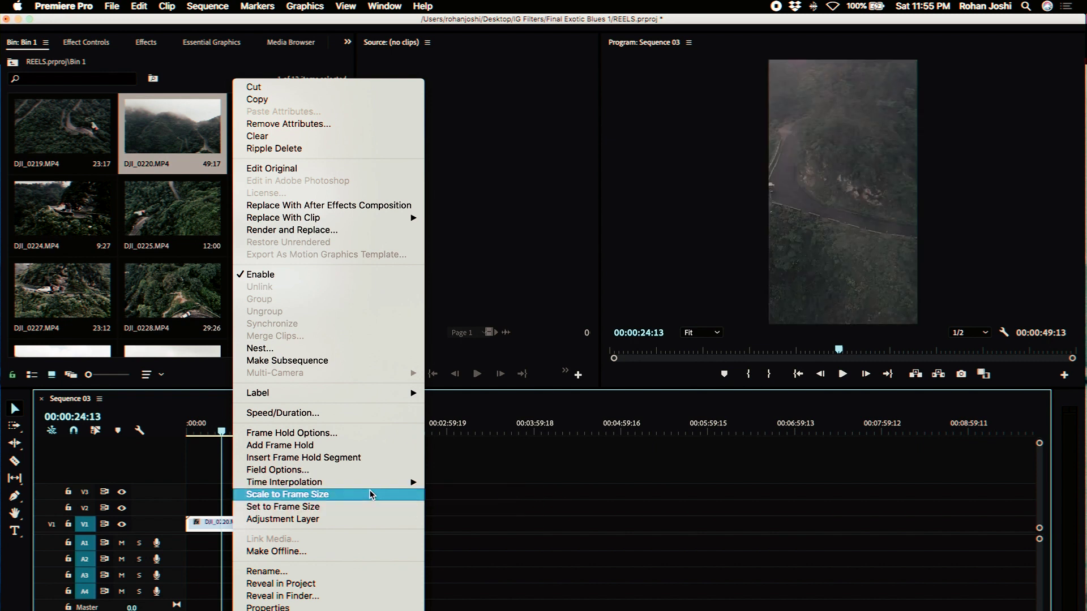
click(358, 496)
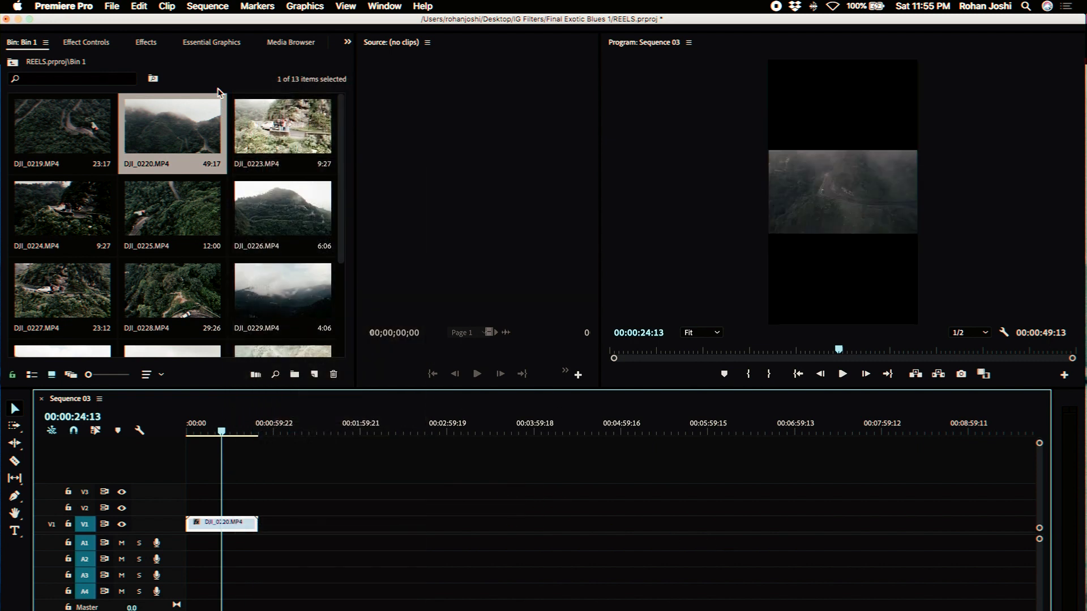
click(97, 48)
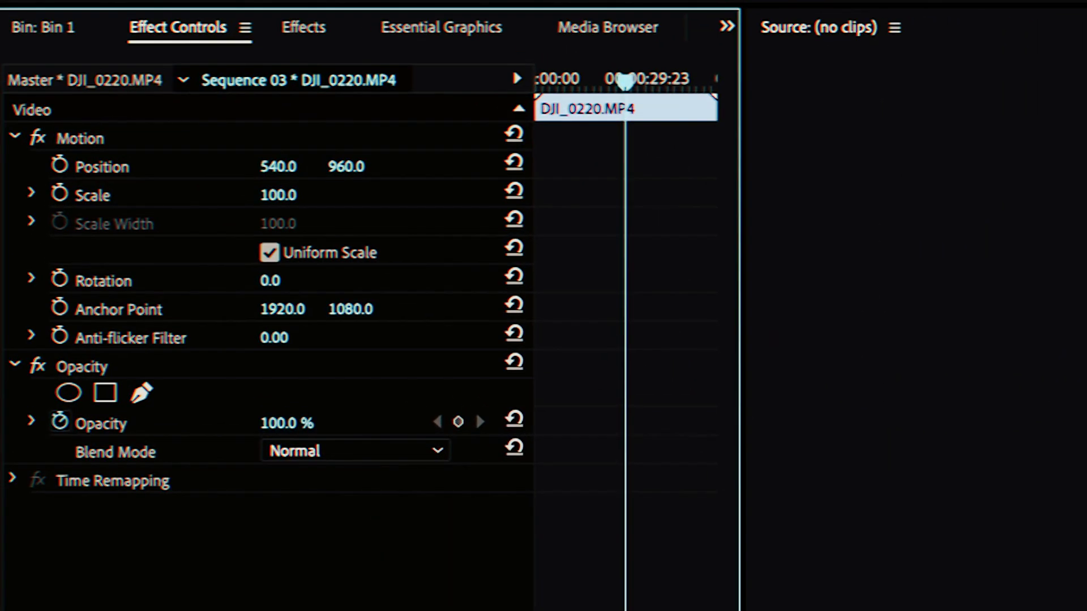
drag(277, 195, 379, 194)
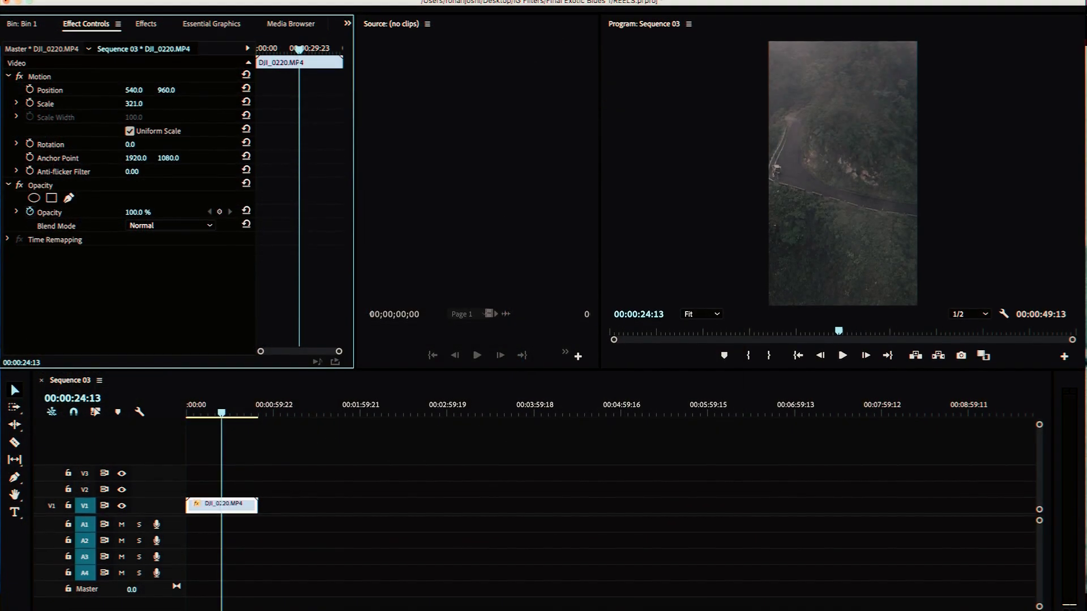
drag(133, 90, 73, 94)
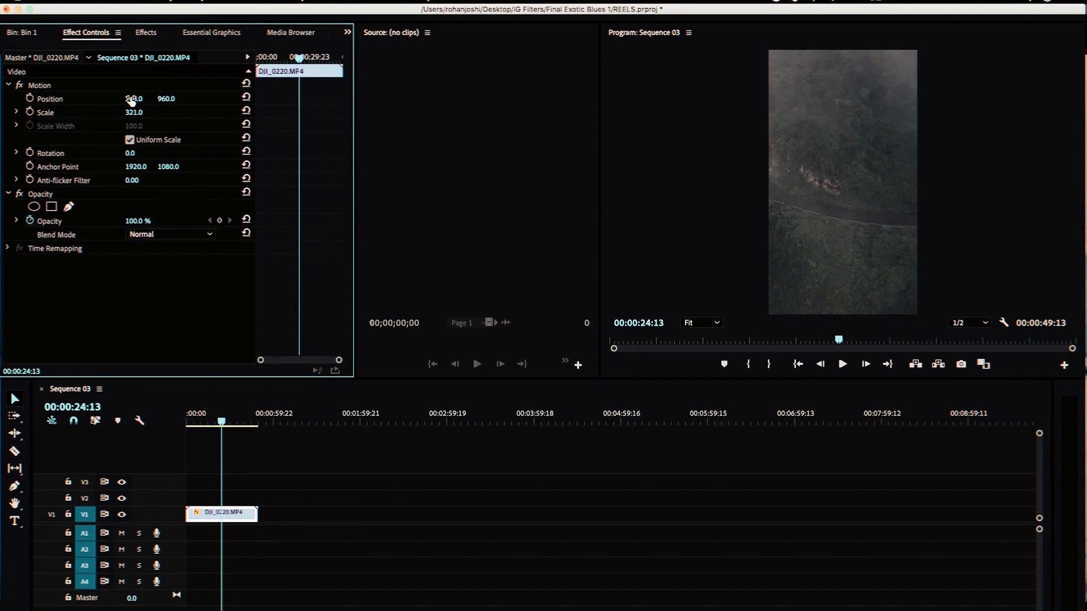
Step: Preview the reframed DJI_0220 from its start, then return to the Bin 1 thumbnails
drag(196, 424, 179, 426)
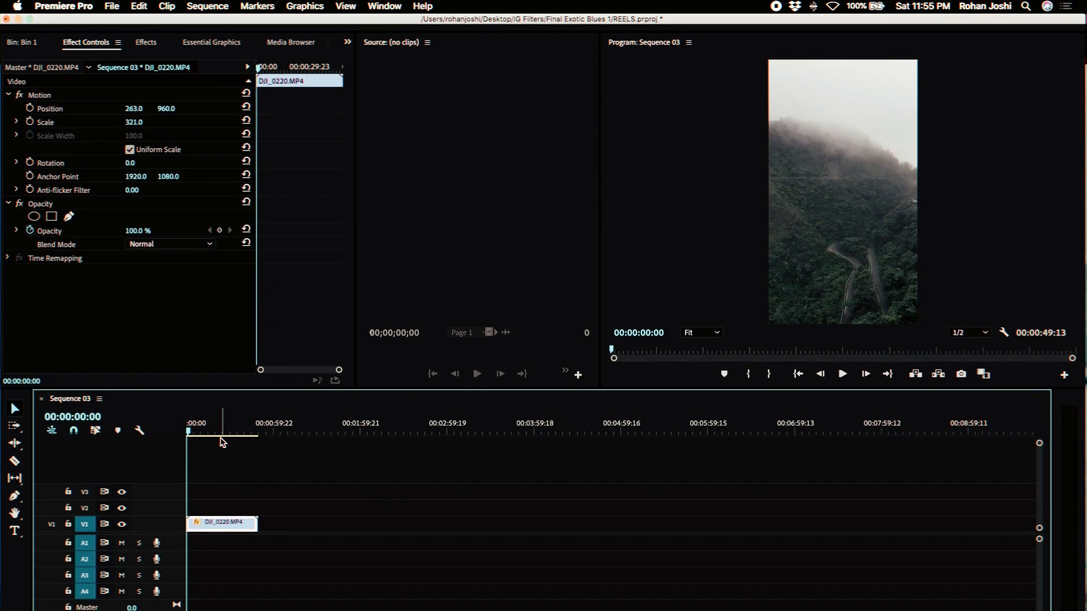
key(space)
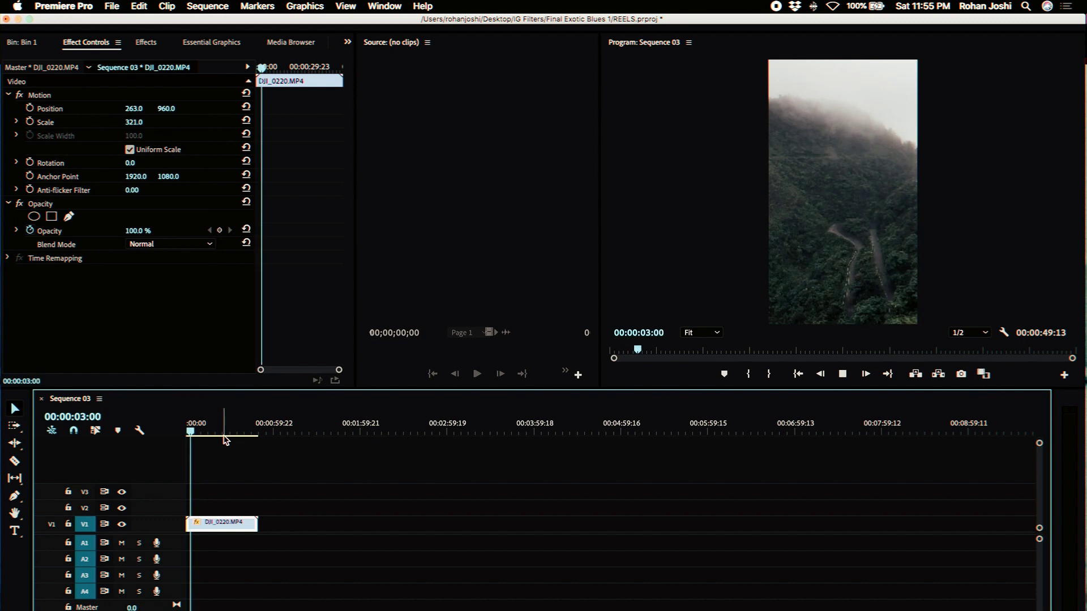
key(space)
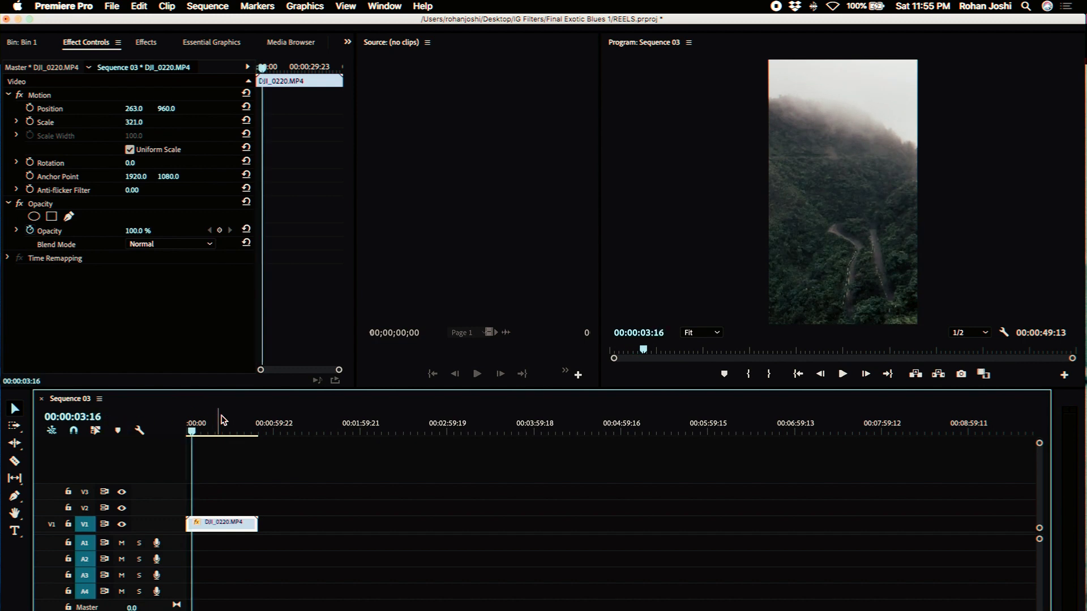
click(17, 44)
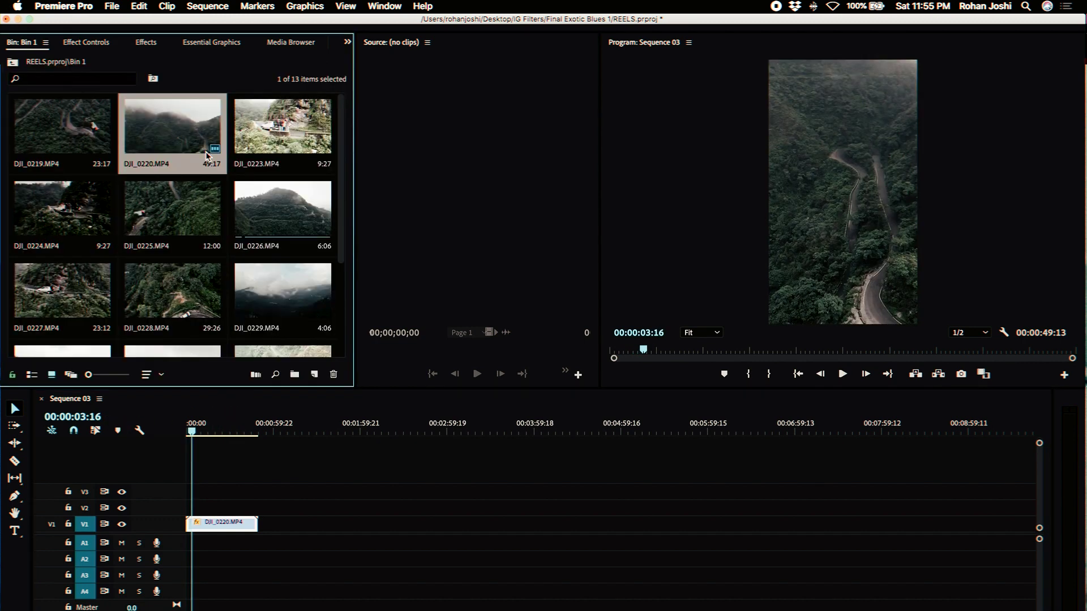
Step: Add the music clip from the REELS project root to the timeline's audio track
click(14, 62)
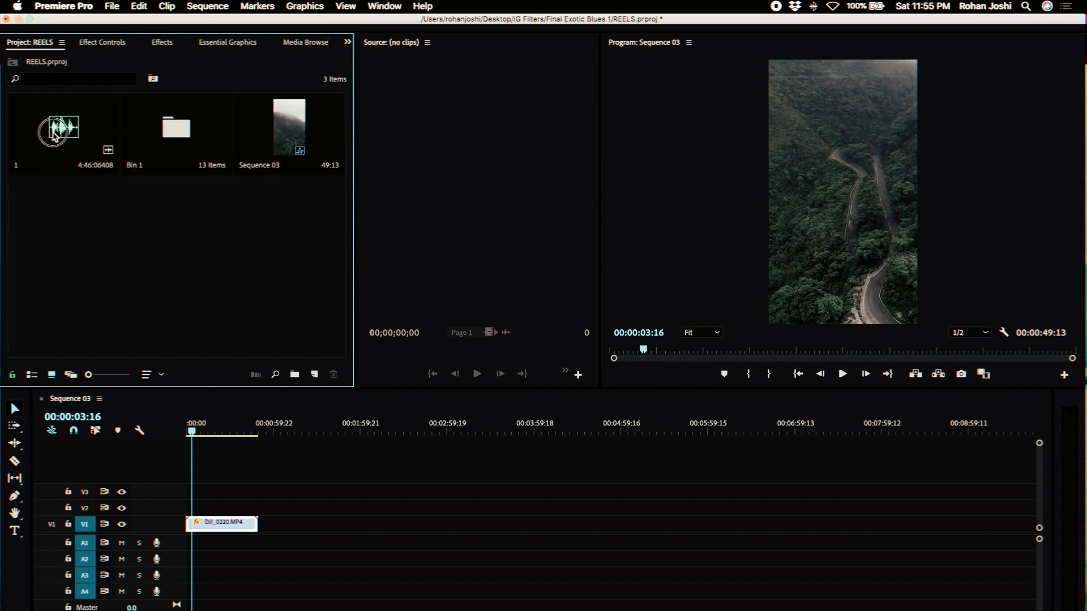
drag(57, 136, 186, 543)
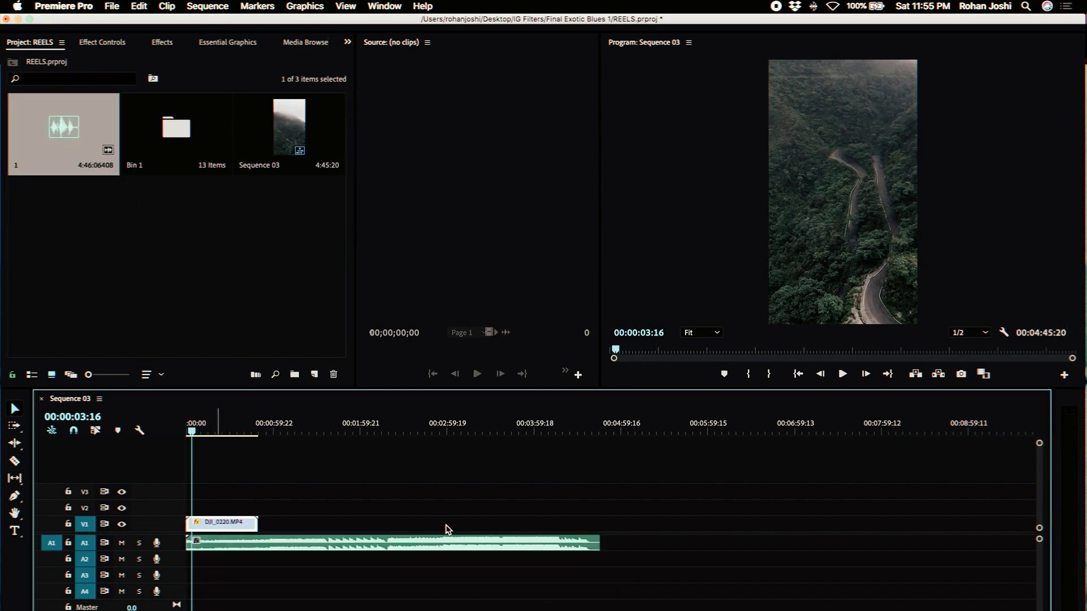
key(=)
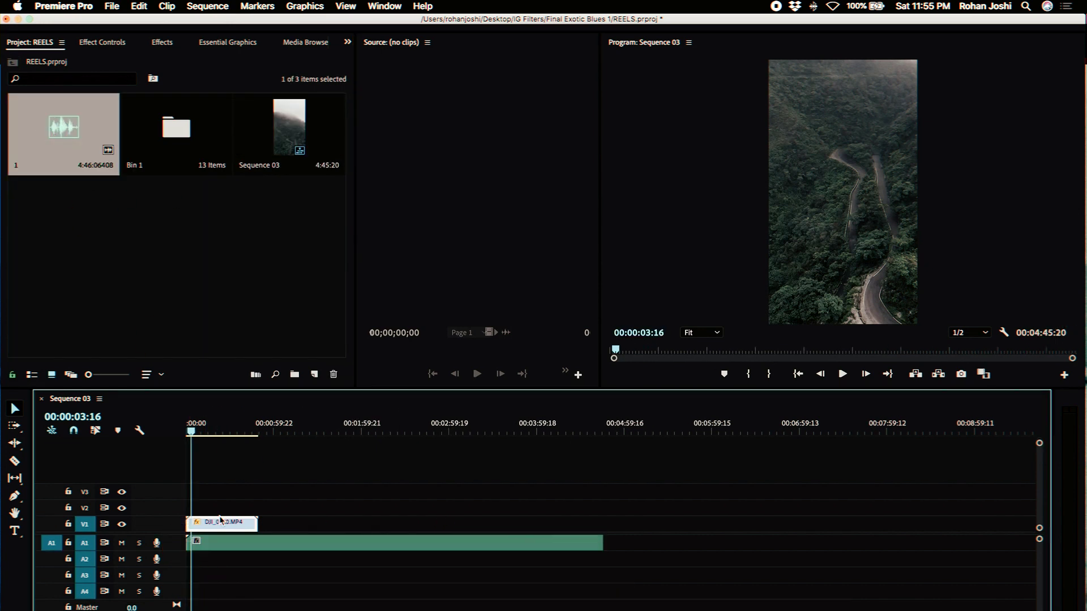
Step: Expand the A1 and V1 tracks, open Bin 1, and preview up to DJI_0220's end
double_click(1040, 535)
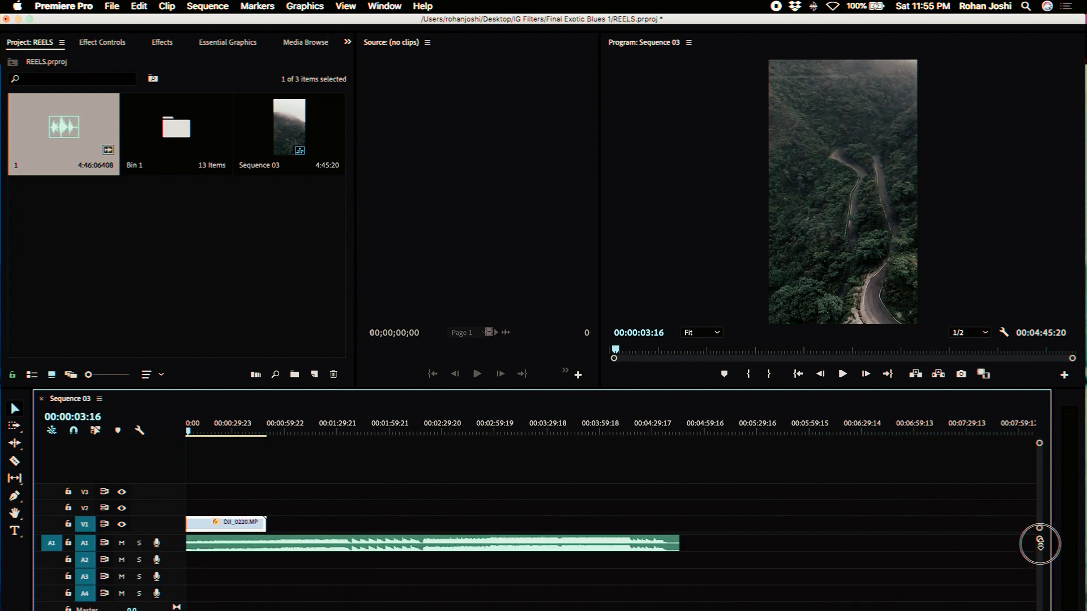
double_click(1039, 444)
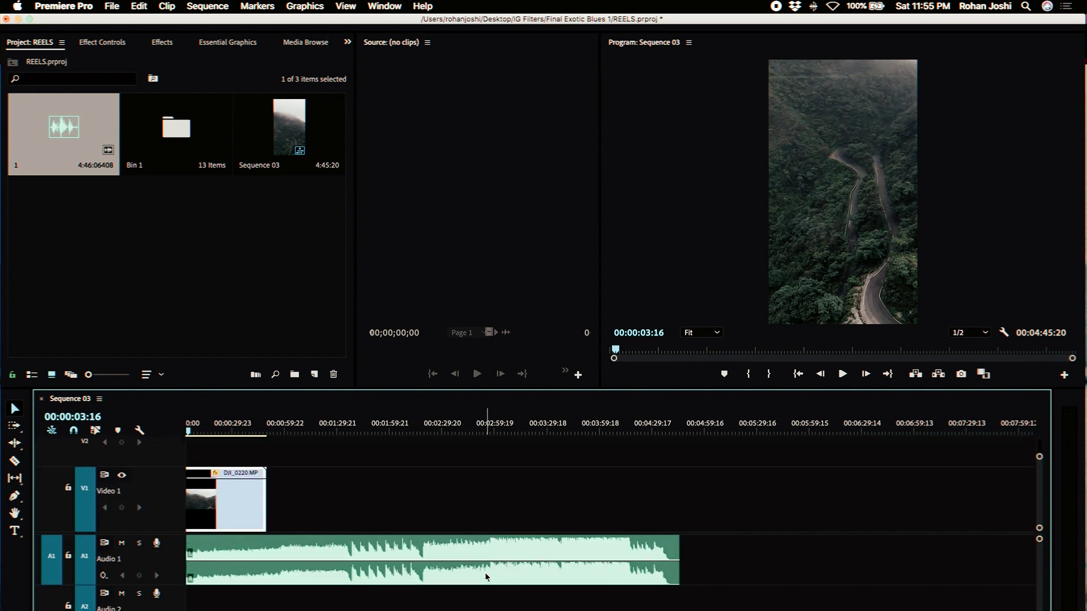
double_click(176, 128)
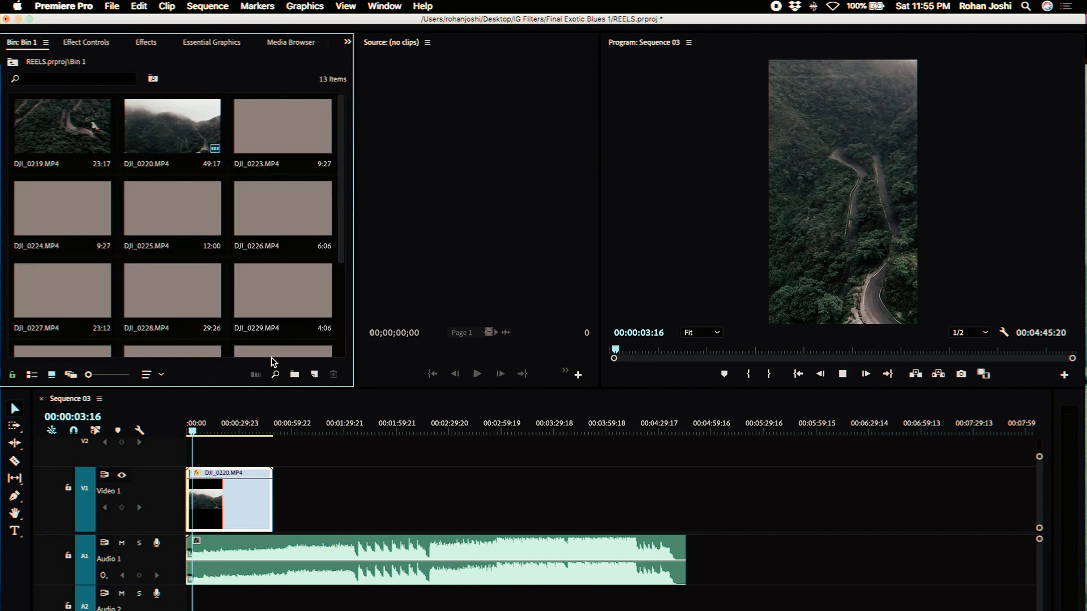
key(space)
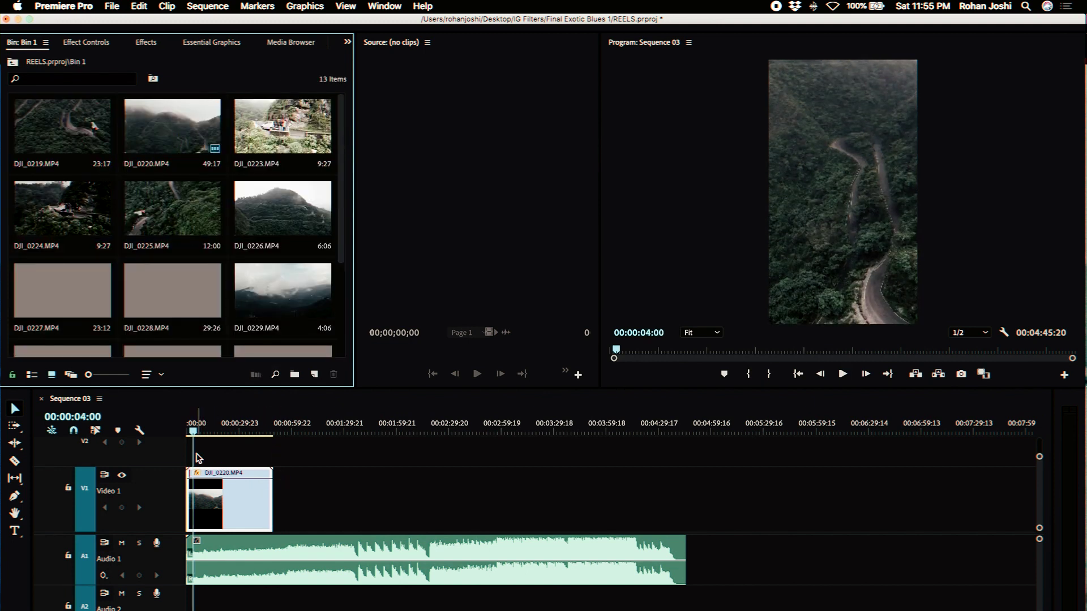
scroll(214, 572, up, 5)
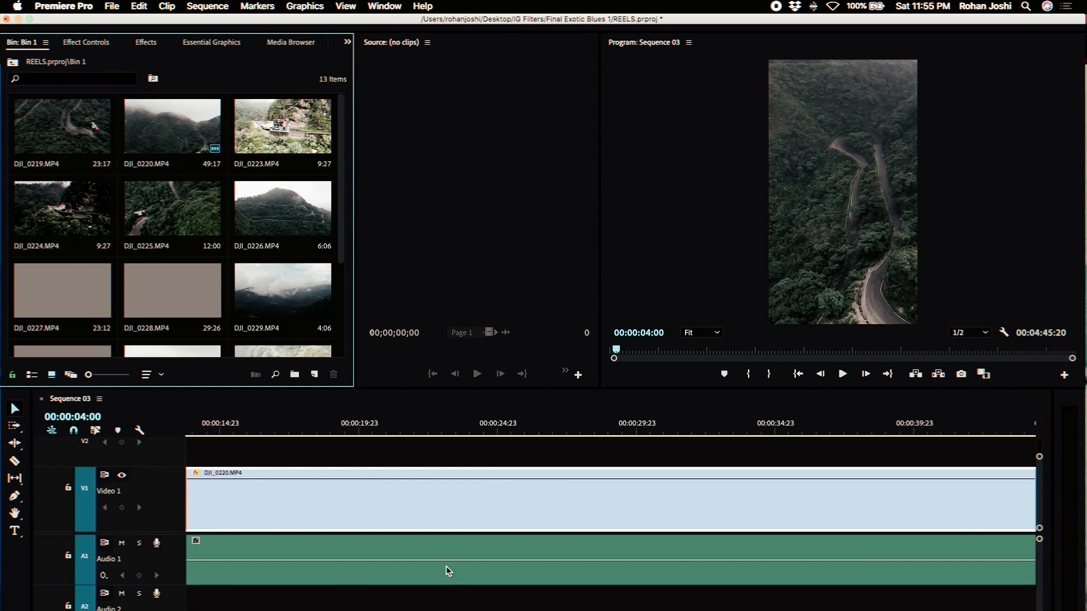
scroll(446, 566, down, 2)
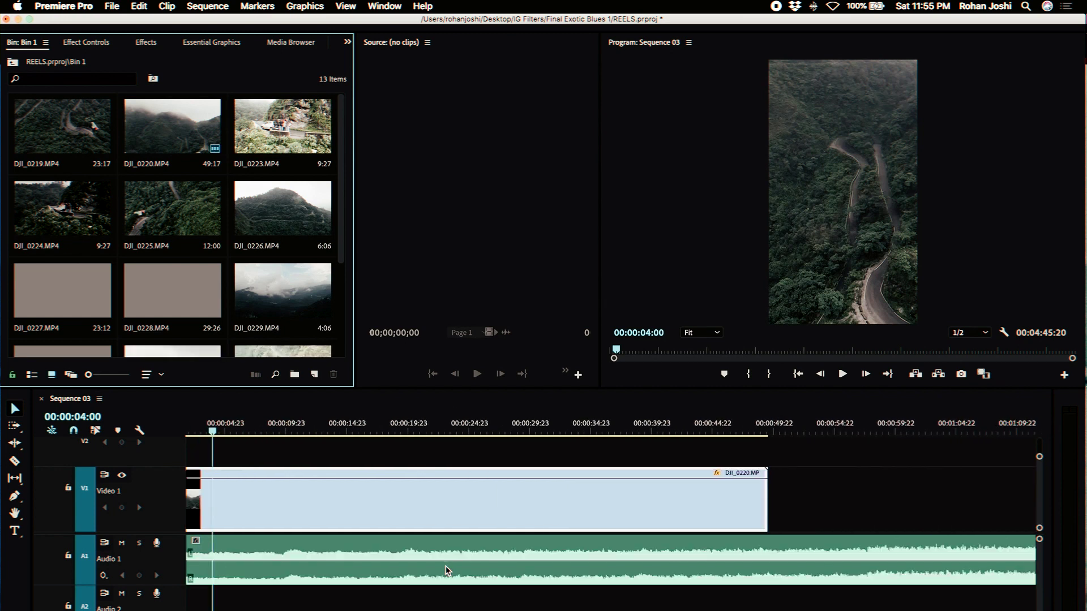
click(770, 429)
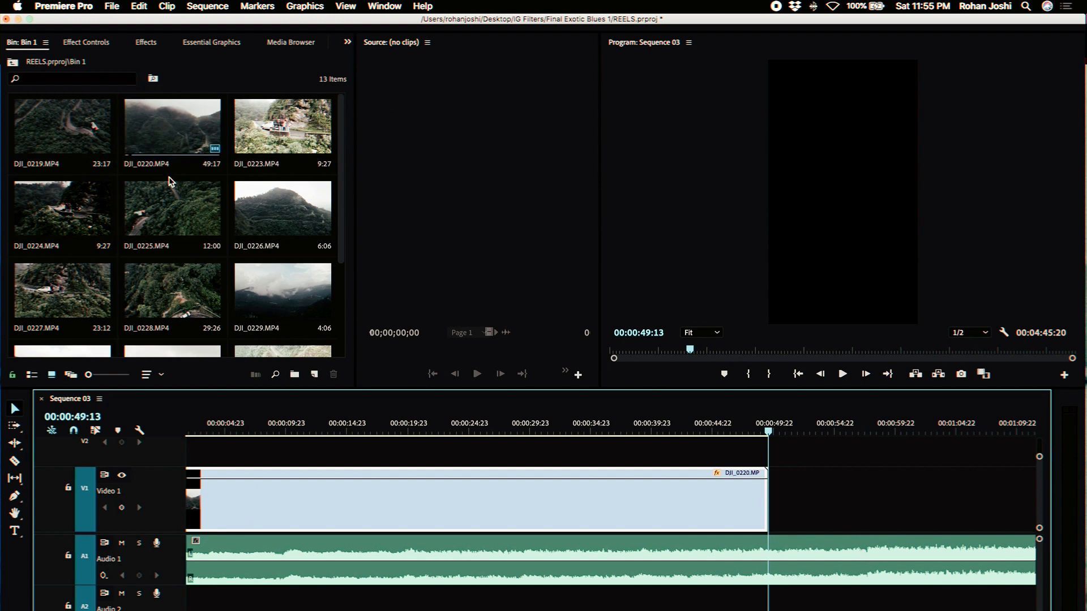
Step: Load DJI_0229 in the source preview and place it on V1 after DJI_0220
double_click(286, 292)
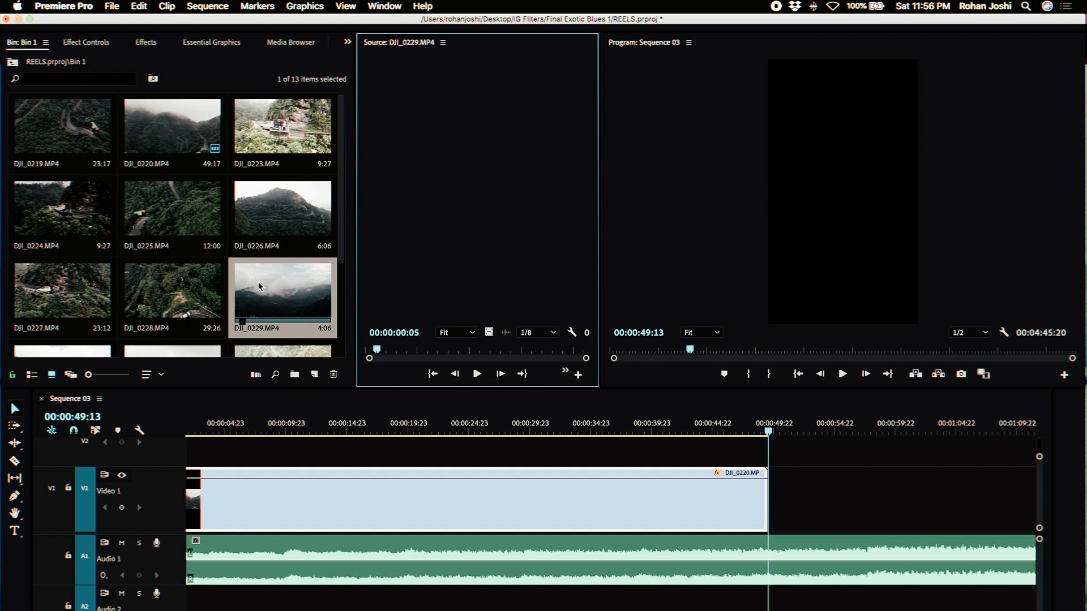
mouse_move(258, 286)
mouse_down()
mouse_move(820, 534)
mouse_move(770, 497)
mouse_up()
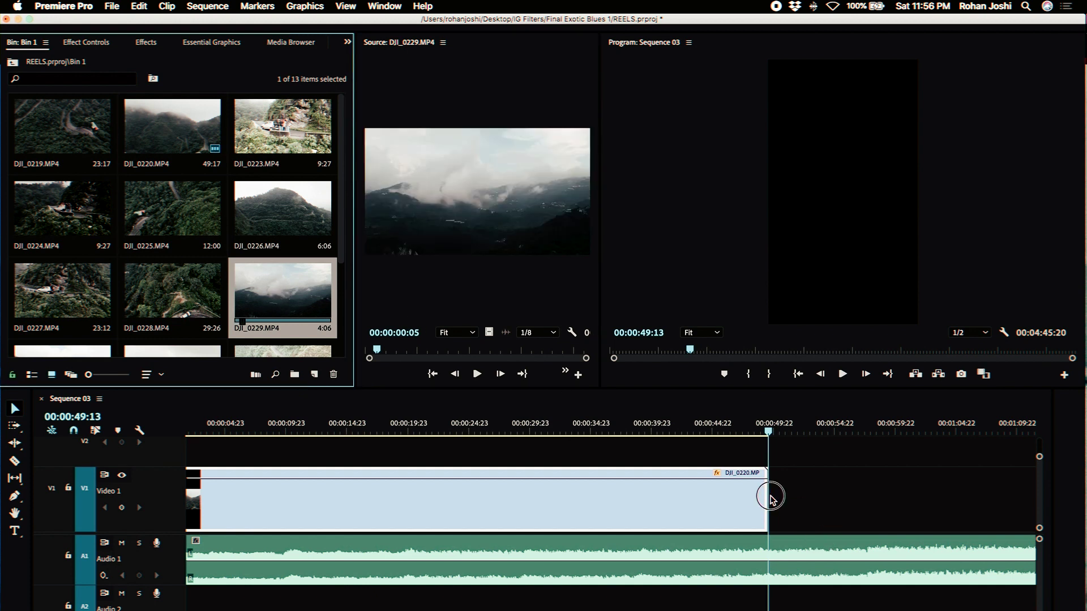
drag(286, 284, 764, 496)
key(backslash)
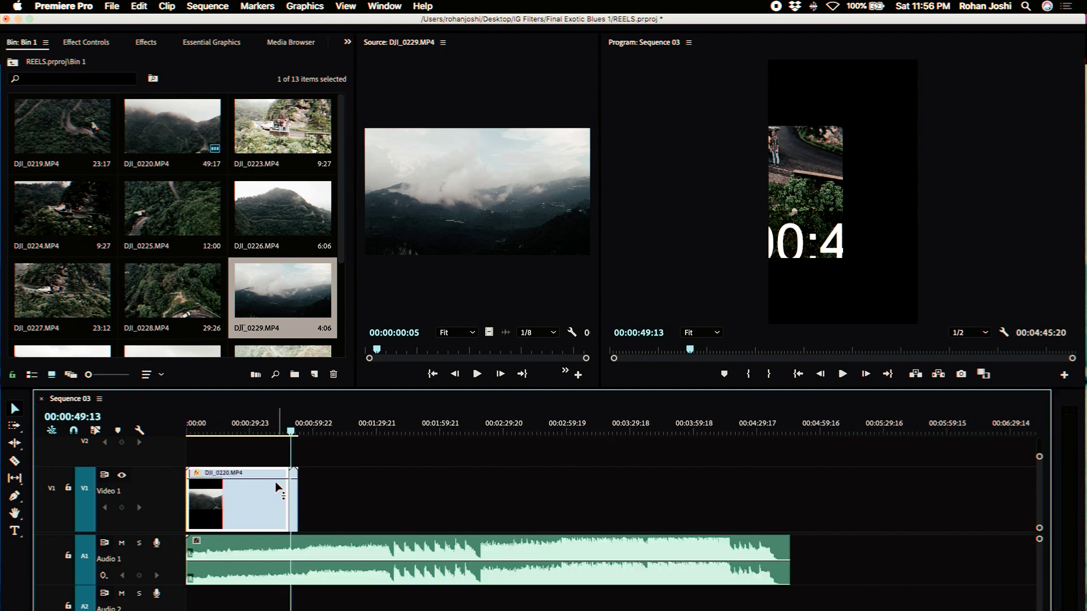
Step: Trim DJI_0220's end shorter and move DJI_0229 left to butt against it
drag(280, 487, 222, 487)
key(=)
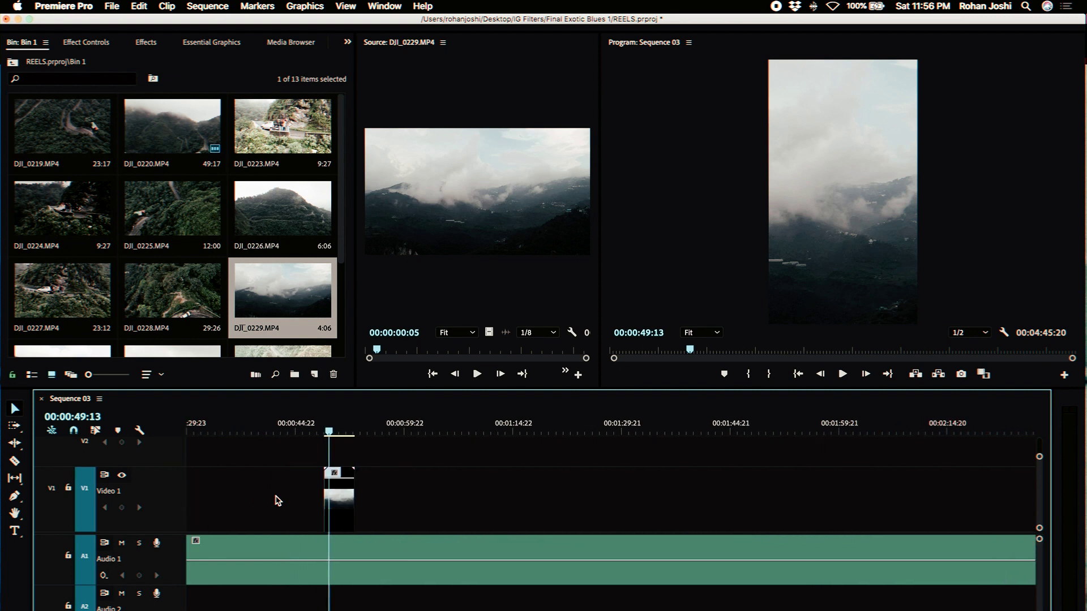
scroll(474, 503, up, 3)
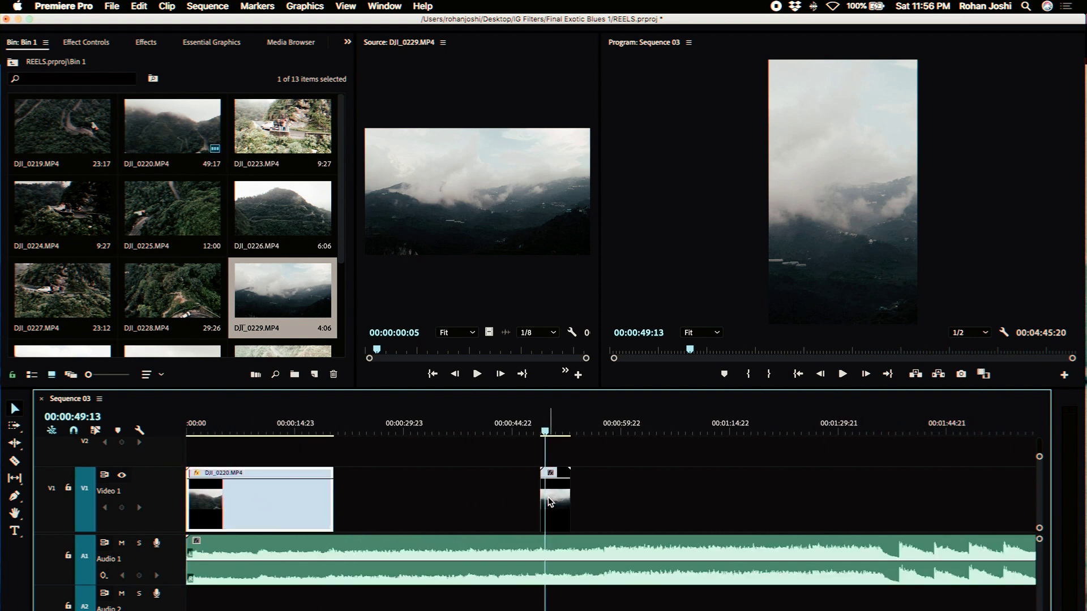
drag(549, 500, 342, 498)
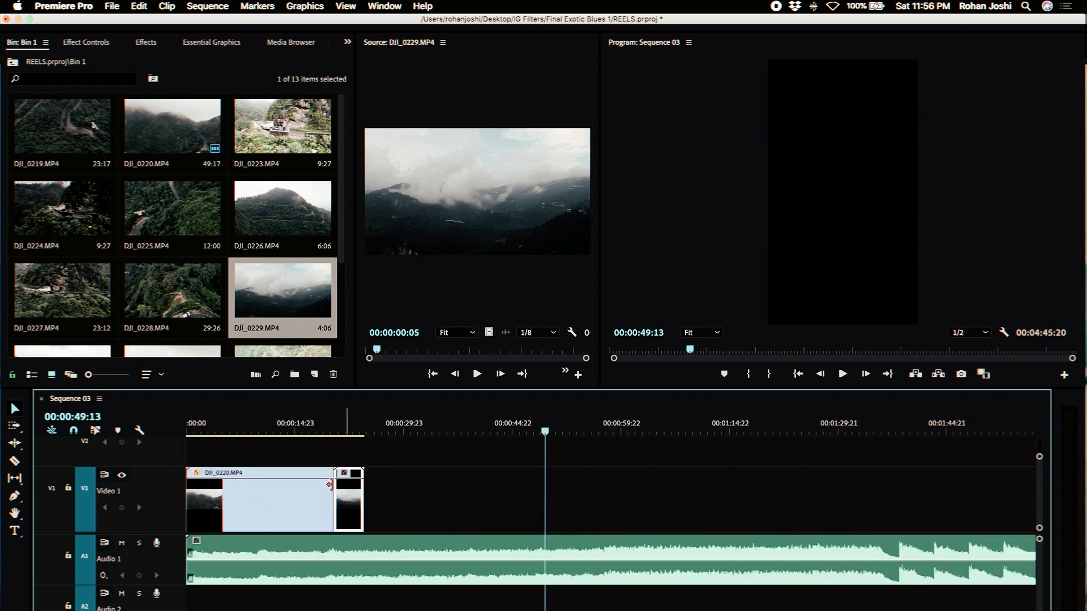
key(=)
drag(334, 428, 365, 429)
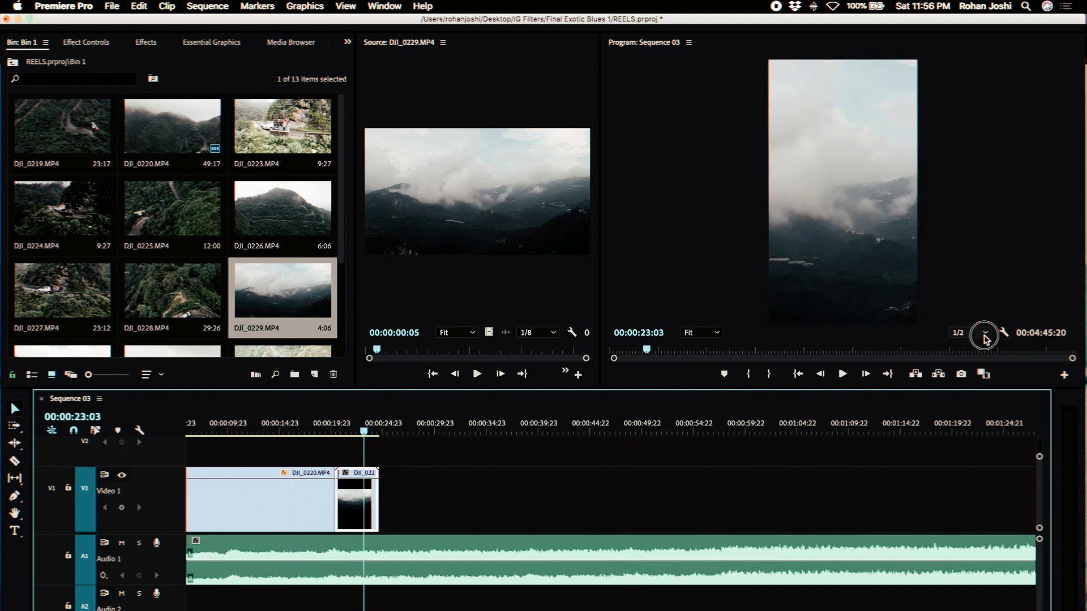
Step: Set the preview playback resolution to 1/4 and return the playhead to about 00:00:09
click(985, 334)
click(972, 374)
key(minus)
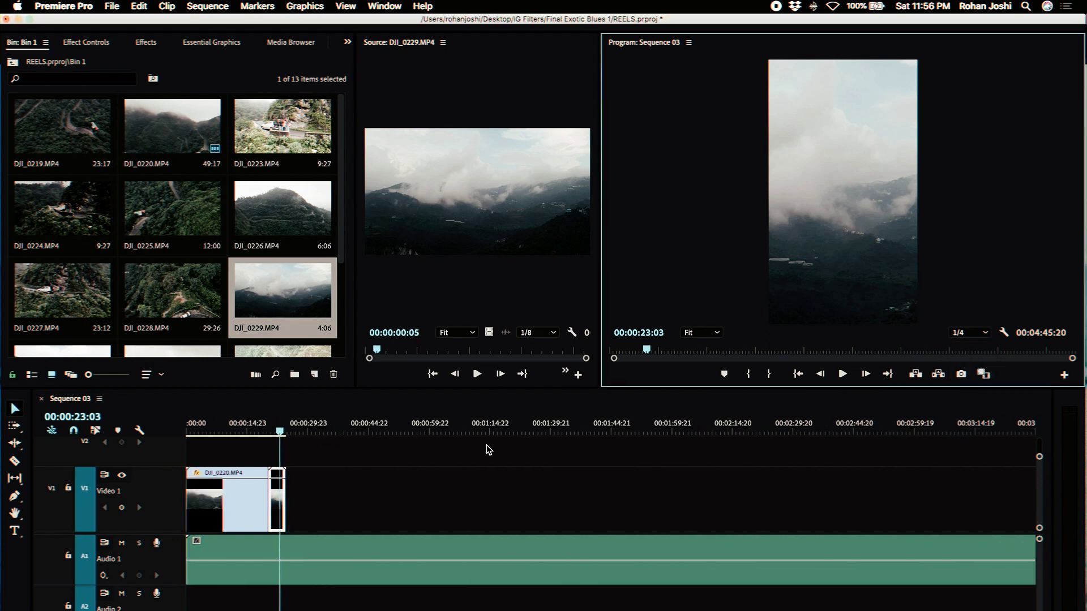
click(224, 430)
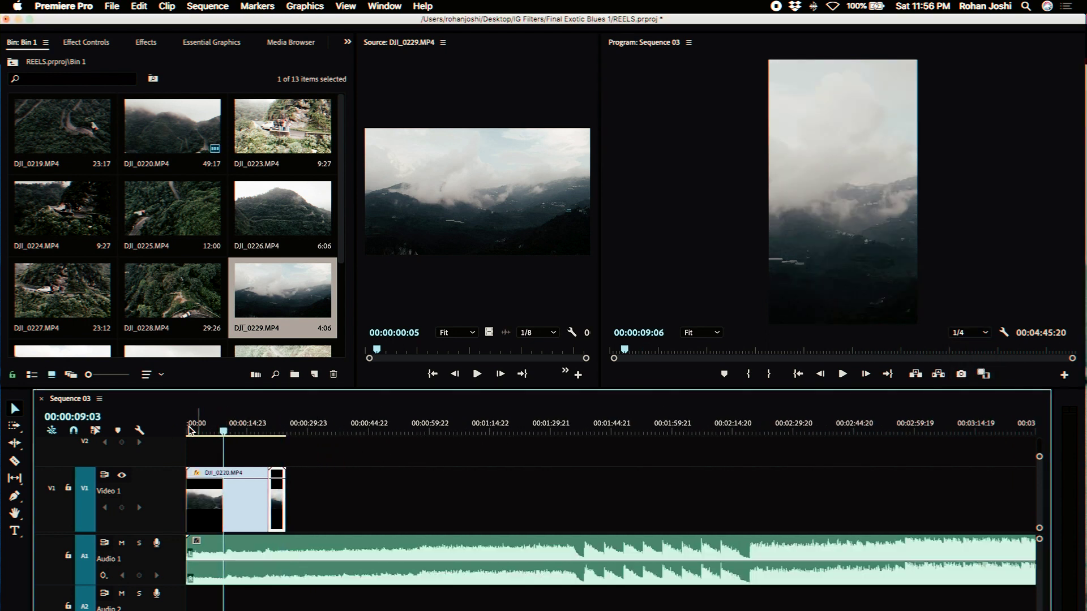
Step: Raise DJI_0229's Motion Scale to 335 and check the cut around 00:00:24:00
right_click(275, 498)
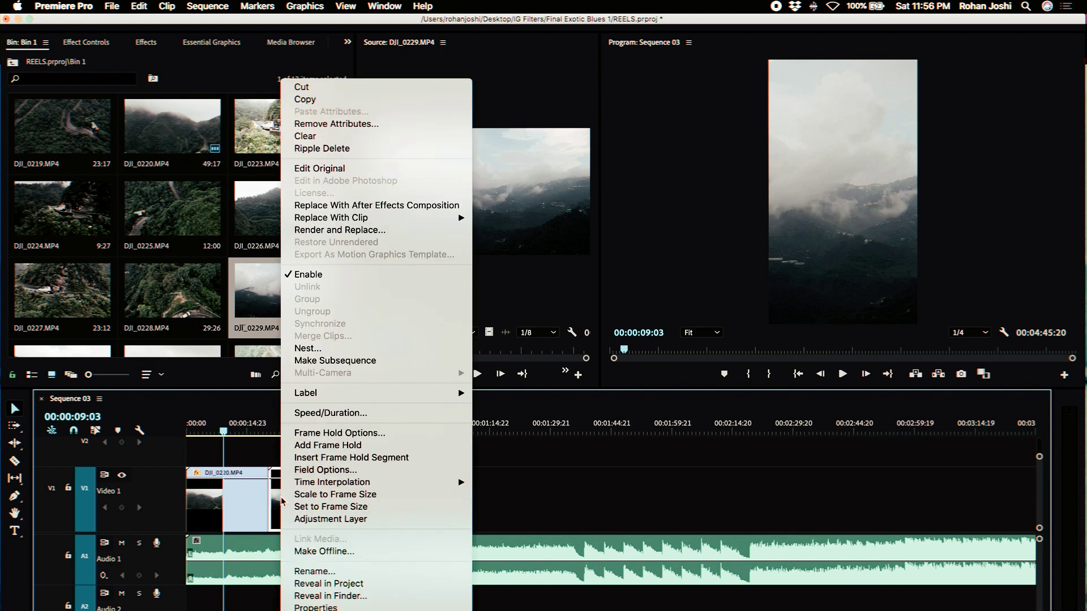
click(280, 422)
drag(280, 421, 272, 422)
key(=)
key(=)
key(=)
key(shift+5)
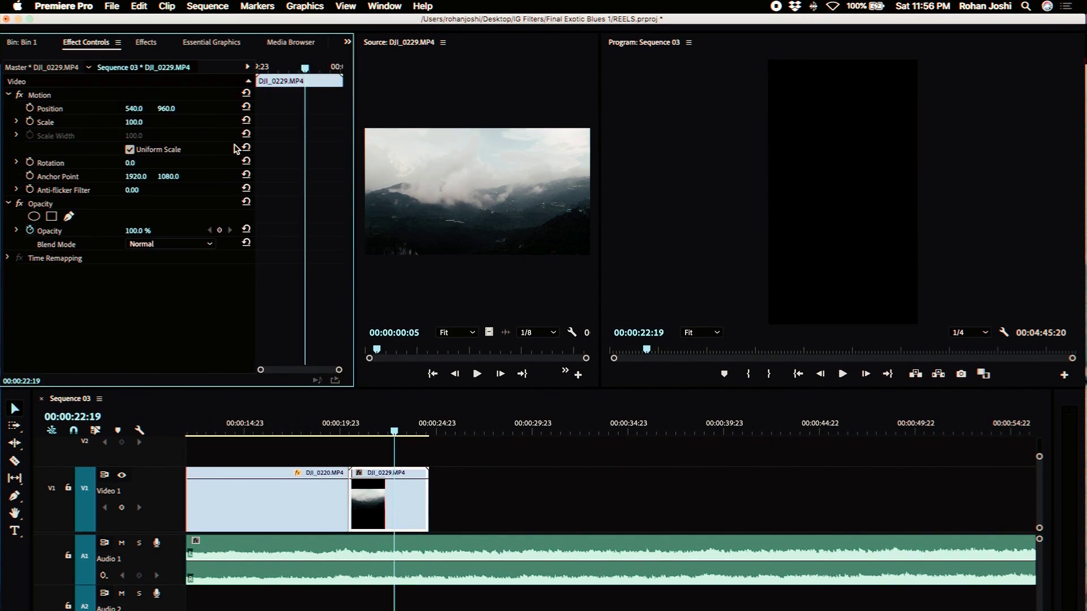
drag(134, 121, 400, 412)
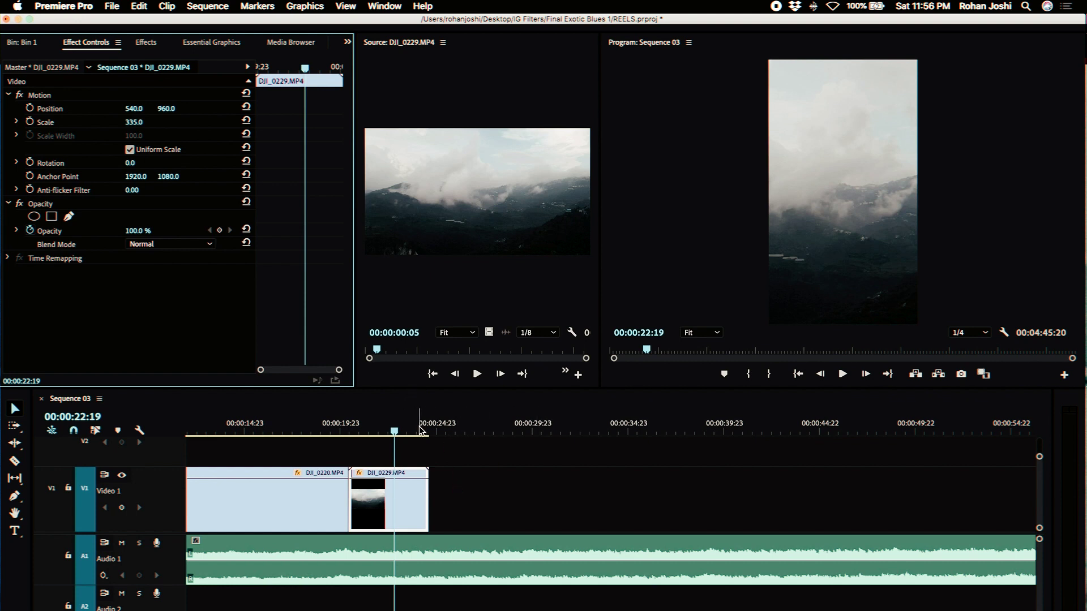
click(395, 432)
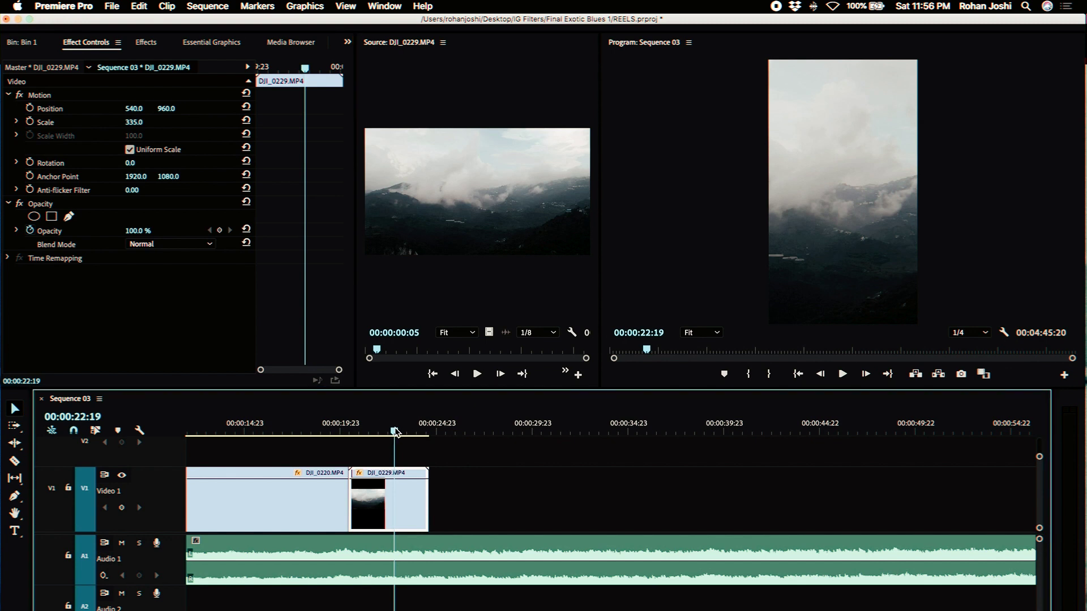
drag(395, 434, 417, 436)
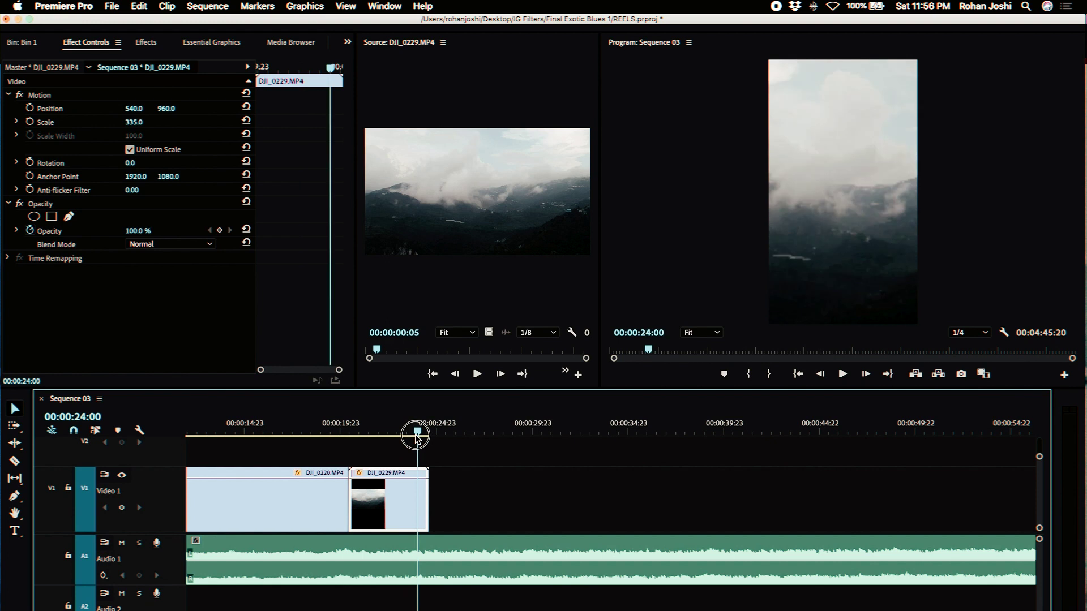
click(24, 43)
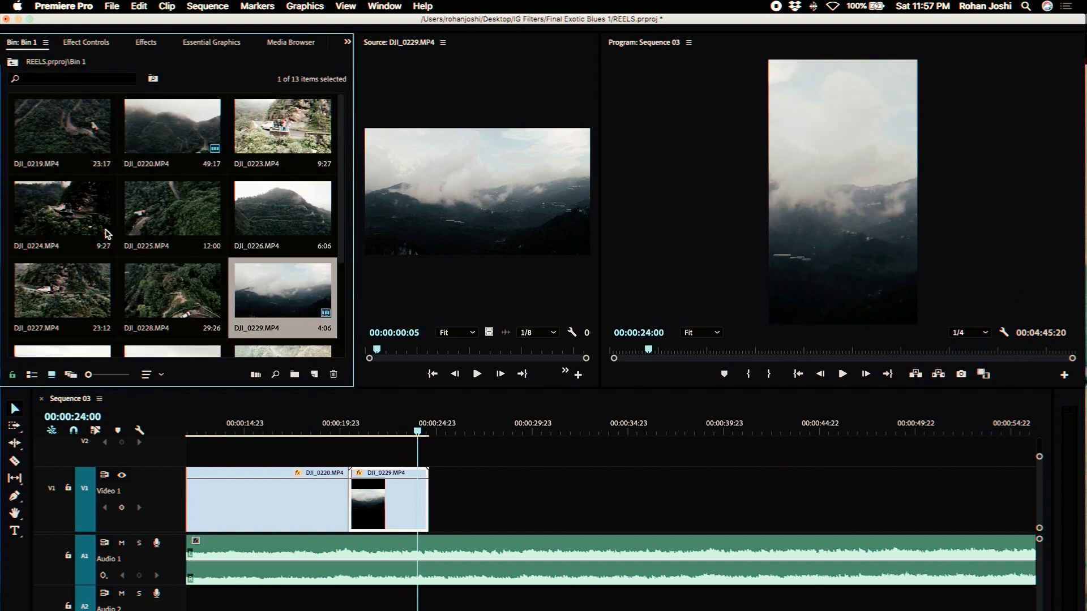
Step: Place DJI_0228 on the top track after the earlier clips and enlarge it to fill its strip
scroll(388, 502, up, 2)
scroll(390, 501, down, 5)
scroll(388, 502, down, 1)
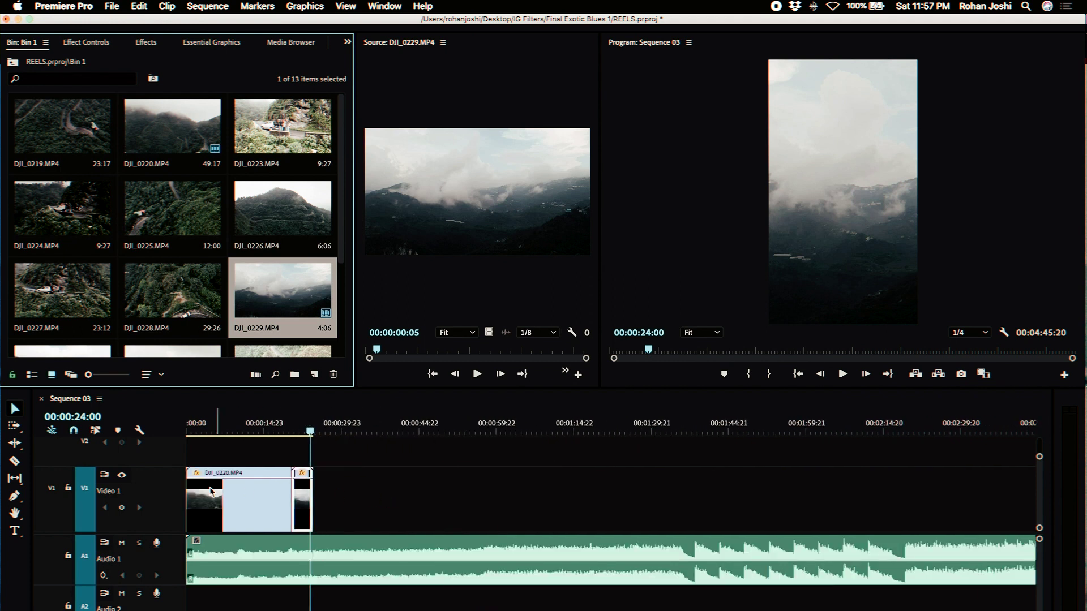
key(=)
key(=)
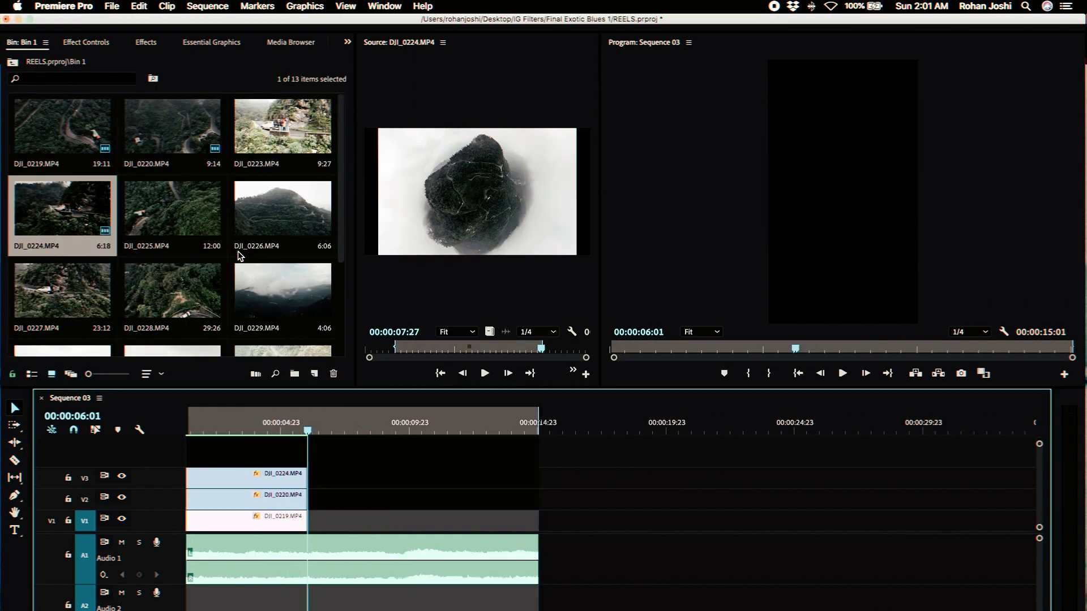
drag(553, 347, 515, 427)
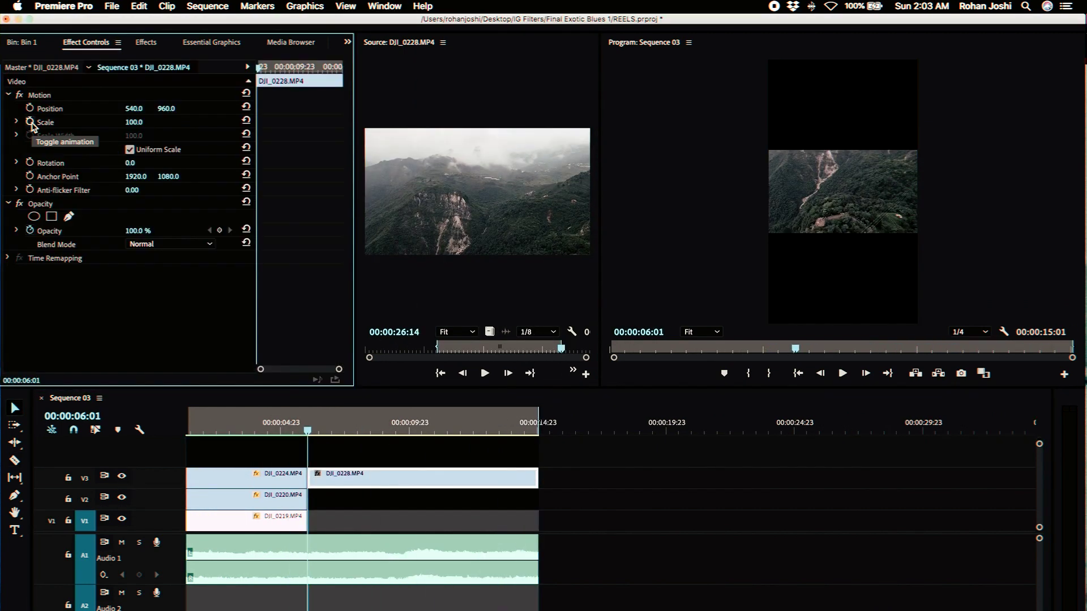
drag(925, 151, 944, 138)
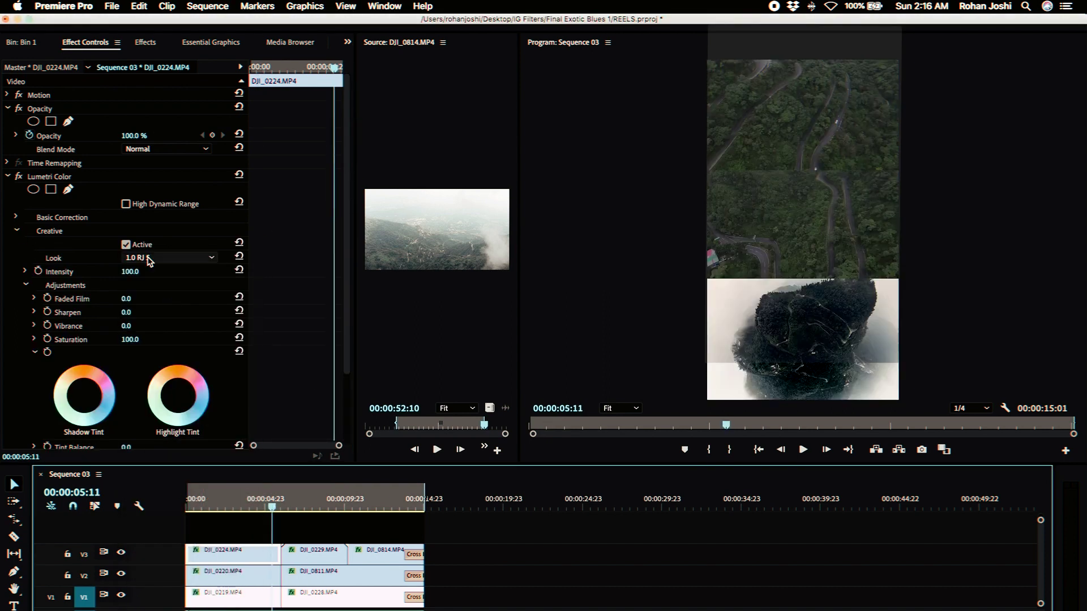
Step: Apply the 2.0 RJ - Exotic Greens 1 look, then raise DJI_0220's contrast in Basic Correction
click(149, 258)
click(183, 456)
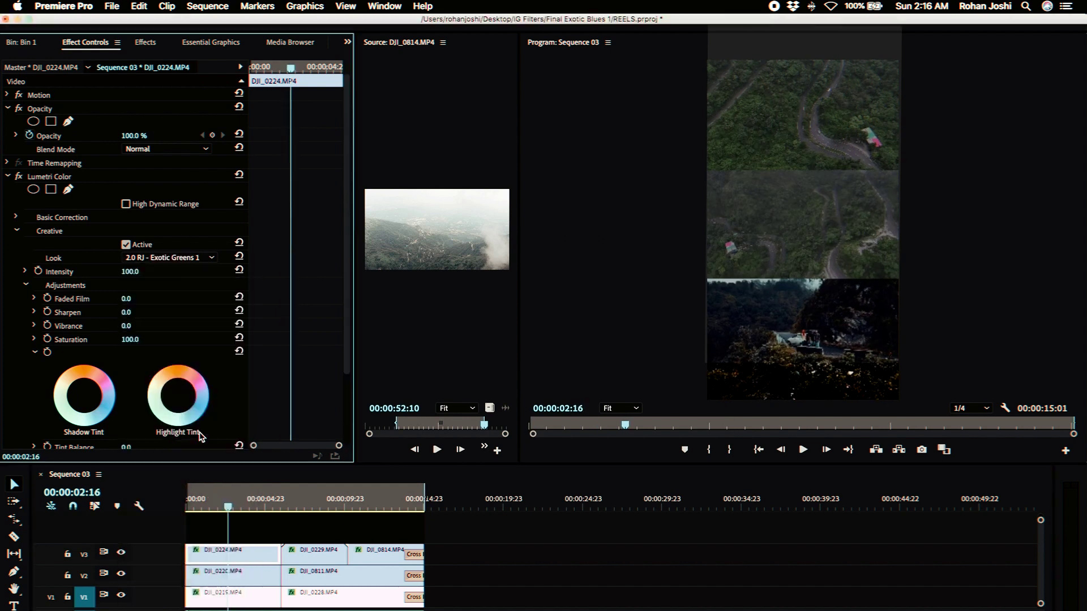
click(16, 375)
click(232, 574)
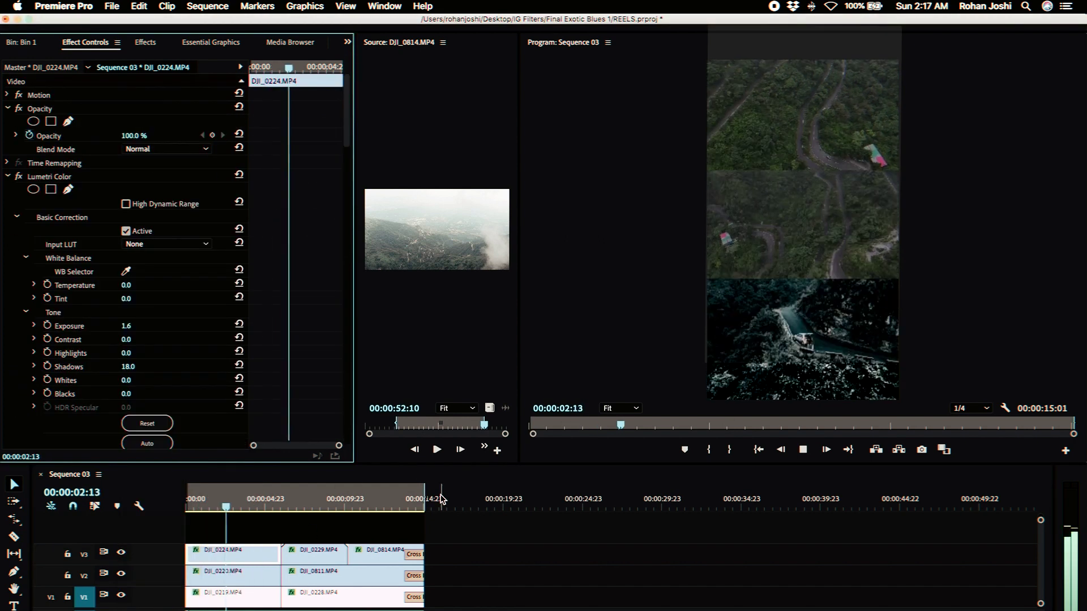
drag(132, 340, 140, 343)
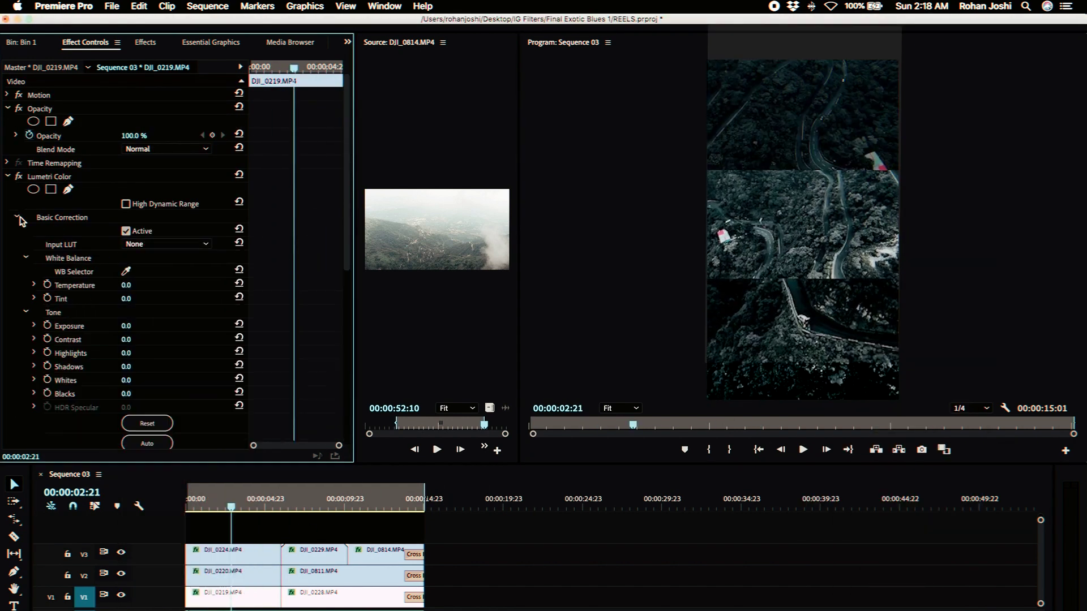
click(317, 555)
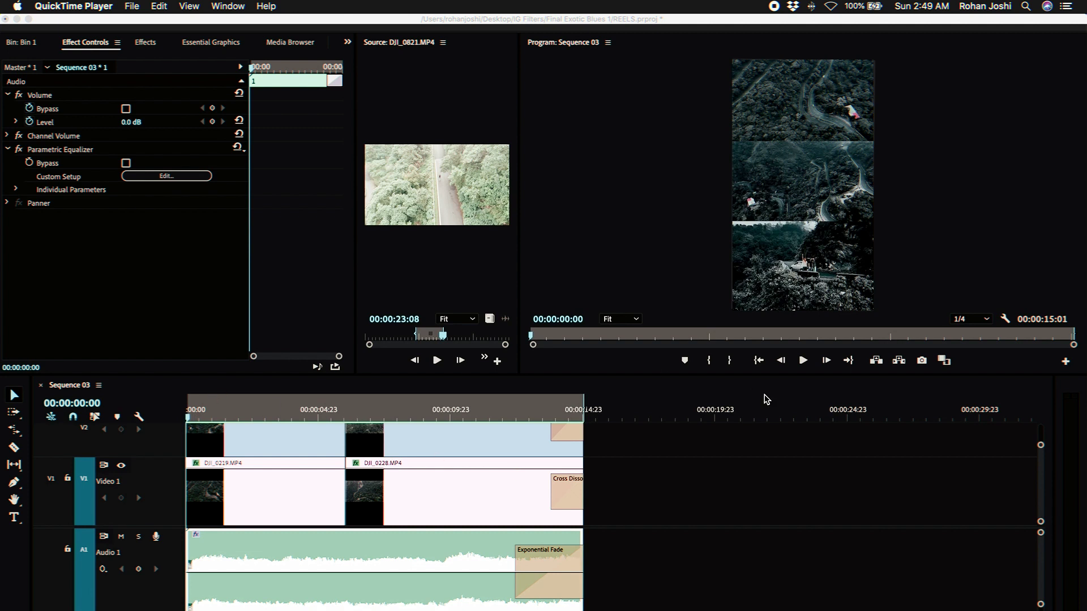
Step: Shrink the video tracks to fit in view, target V2 and V3, and open the File menu
click(1041, 447)
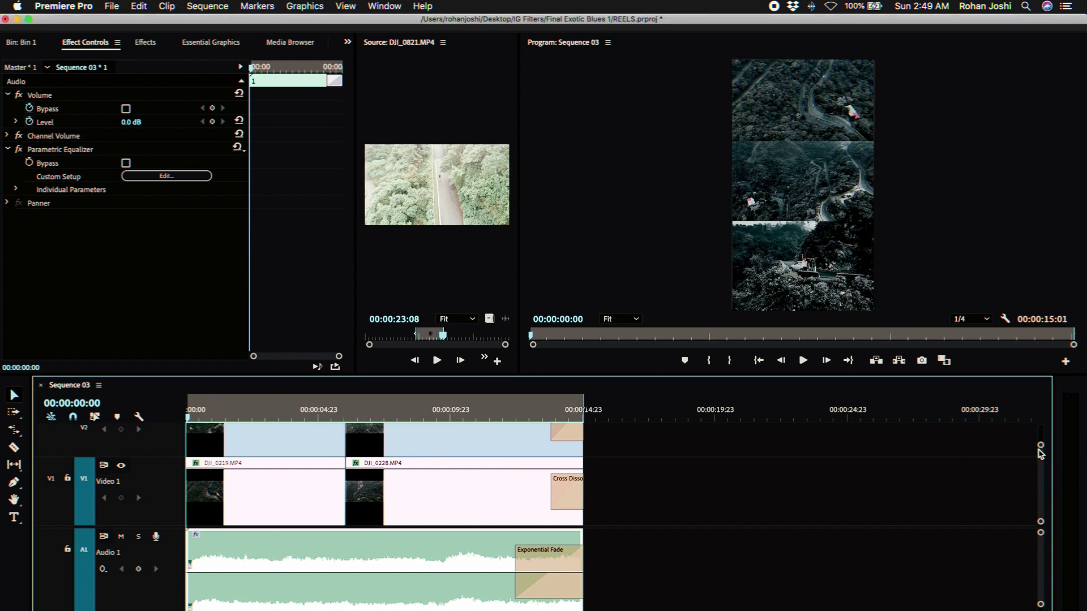
drag(1041, 437, 1040, 427)
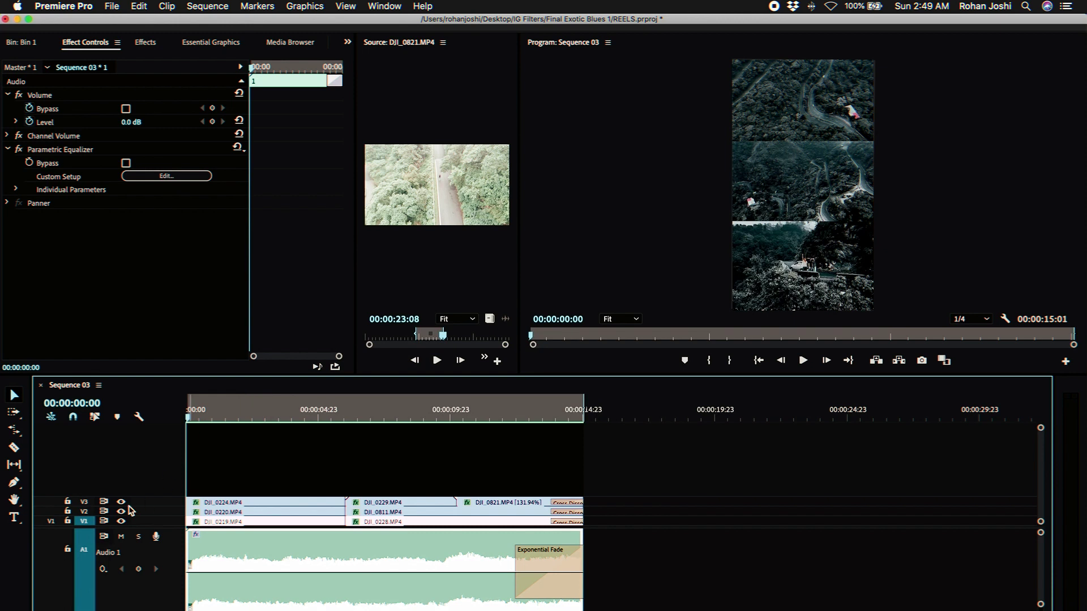
click(84, 511)
click(83, 502)
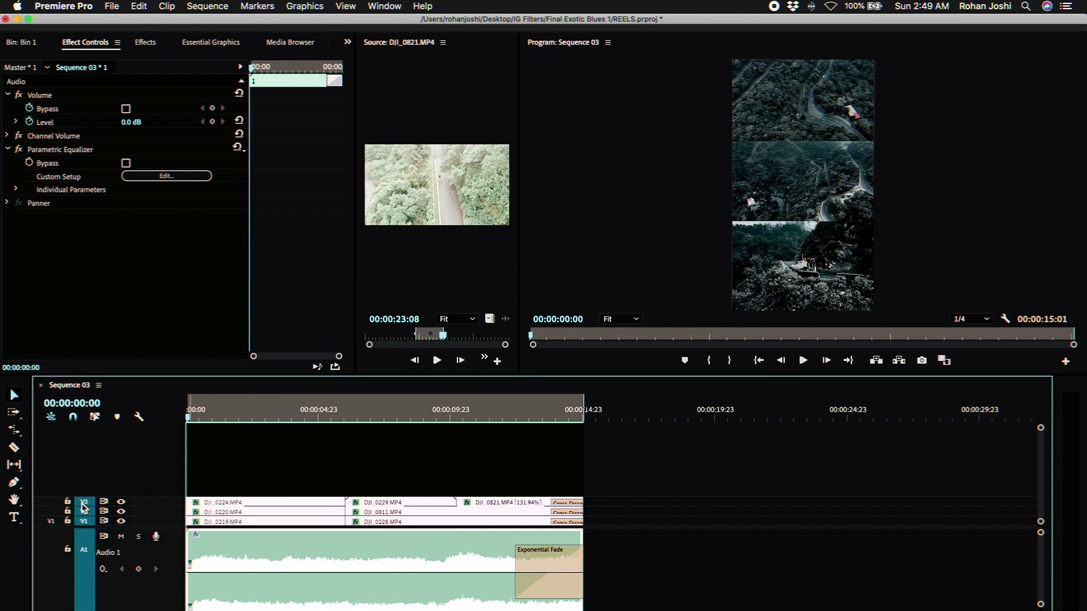
click(111, 6)
Step: Open Export Media settings and set the output file to REEL 1 on the Desktop
mouse_move(146, 337)
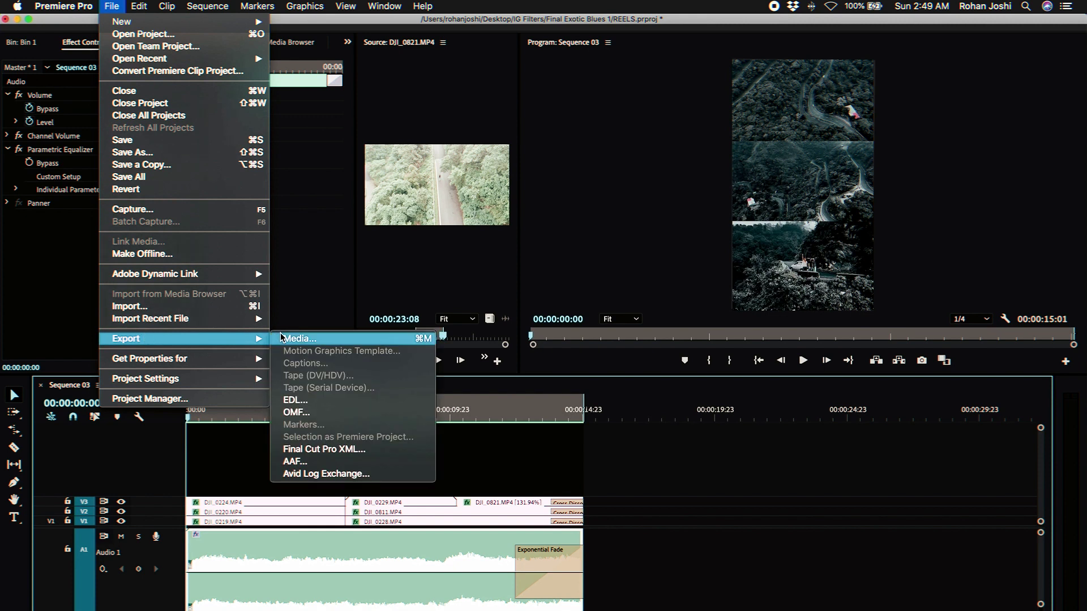
click(306, 339)
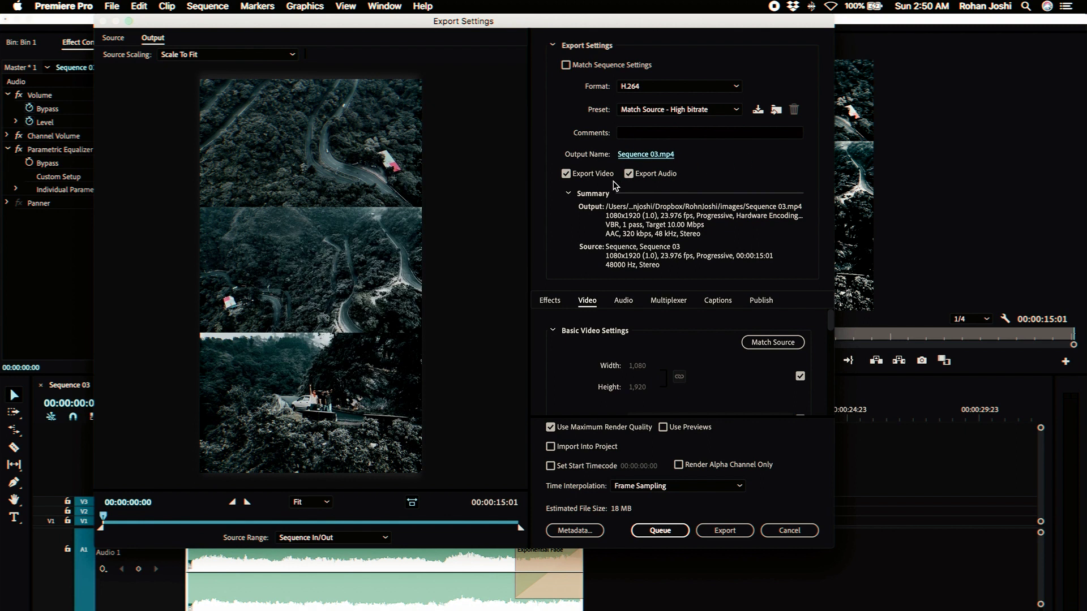
click(645, 154)
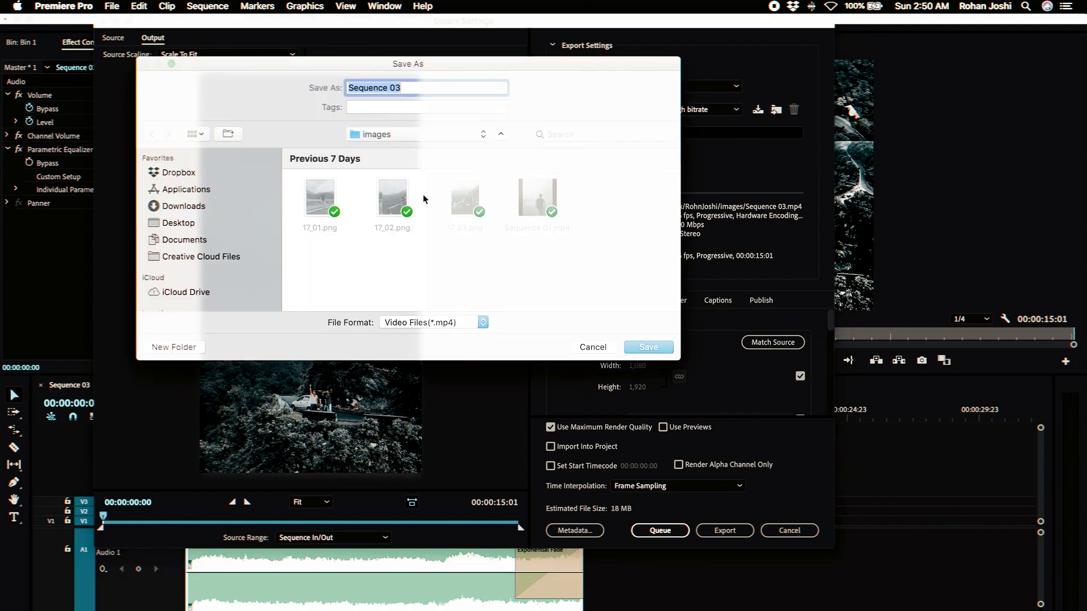
click(215, 223)
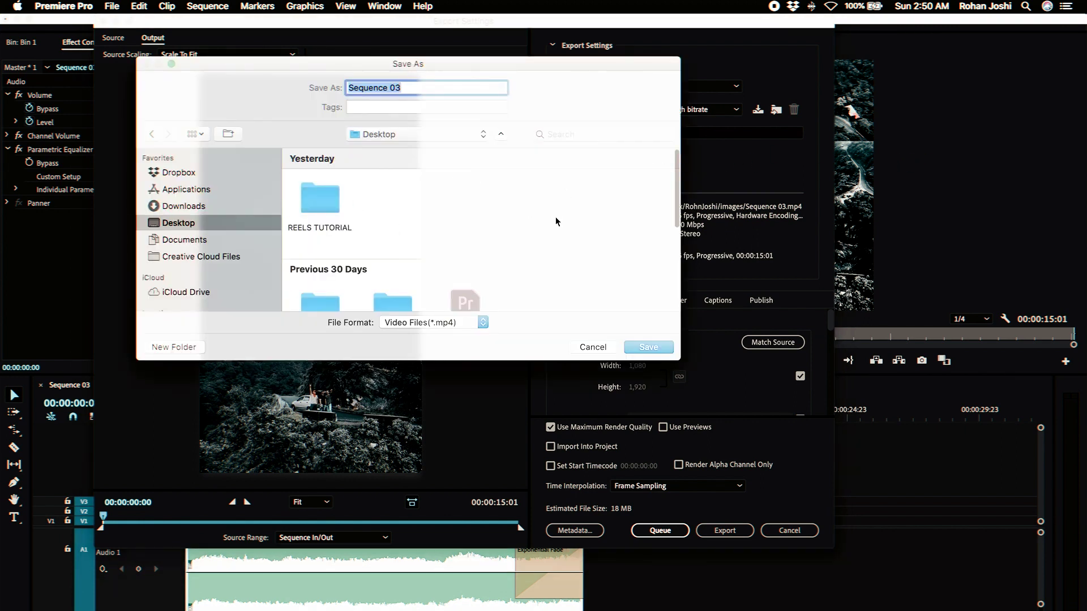
text(REEL 1)
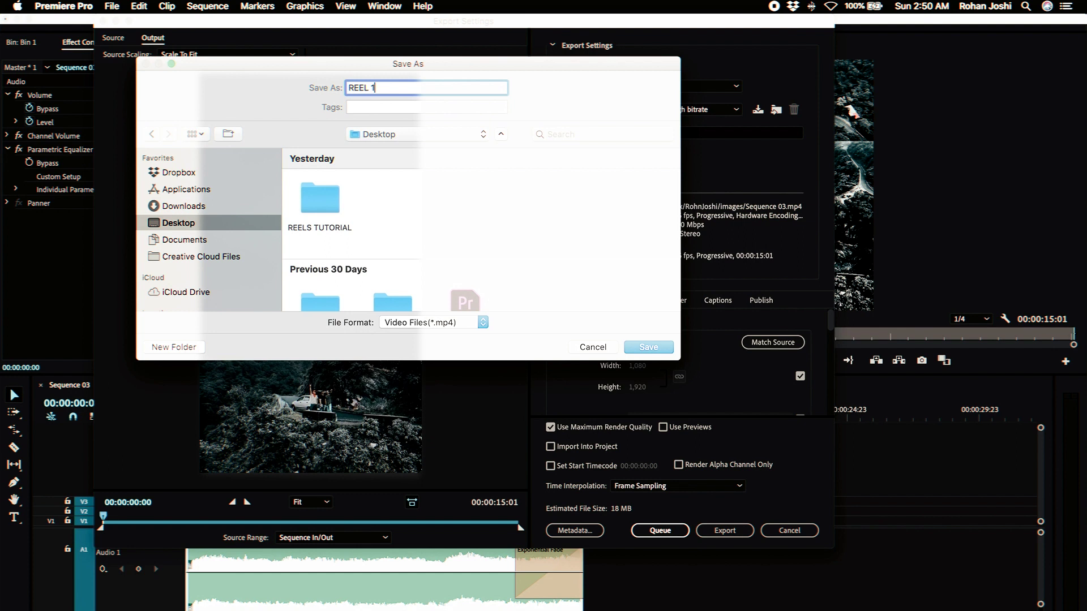
click(649, 347)
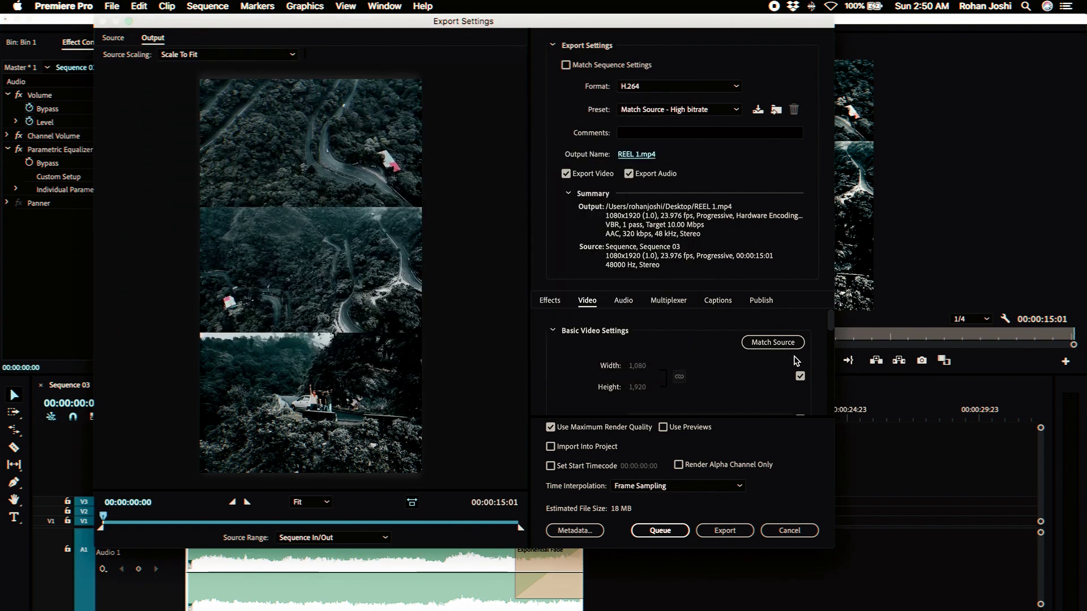
Step: Match the export video settings to the sequence's 1080x1920 source
scroll(695, 376, down, 2)
scroll(694, 373, up, 2)
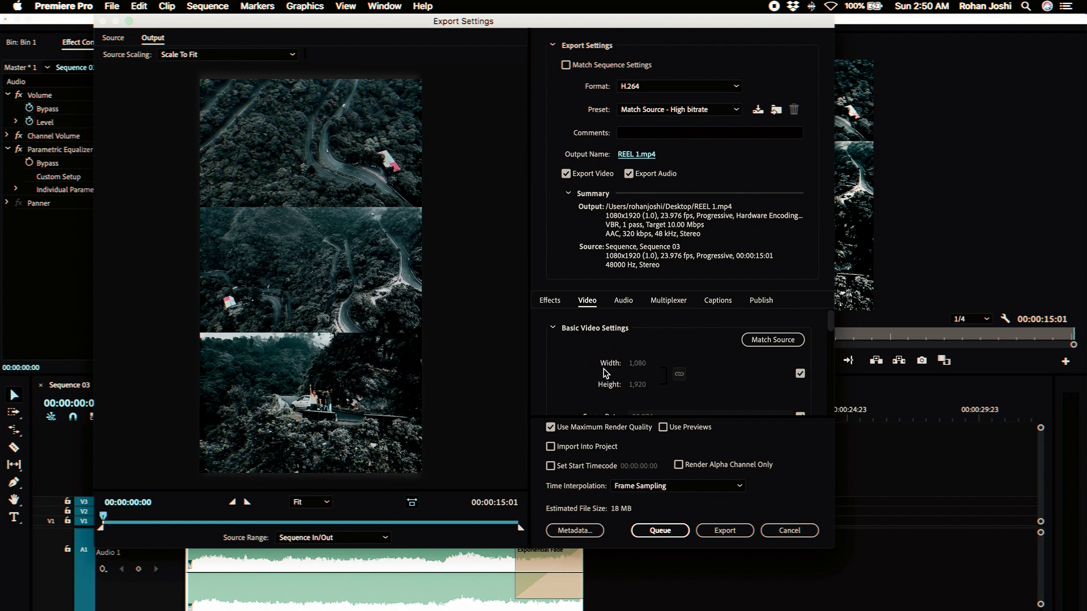
scroll(630, 374, down, 1)
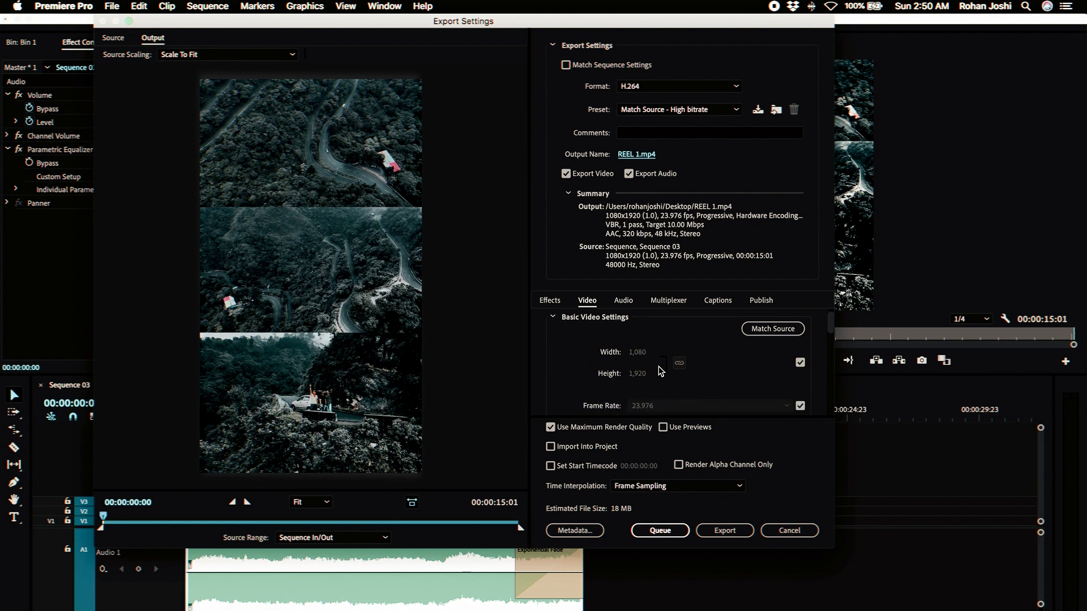
click(776, 328)
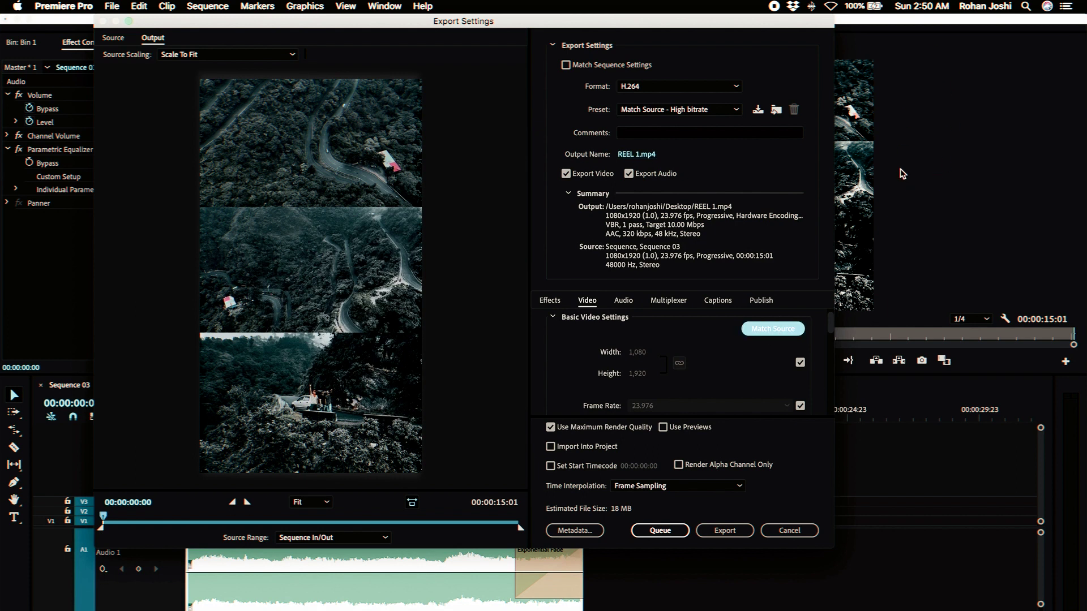
Step: Enable Use Previews so the export reuses rendered previews
scroll(650, 372, down, 3)
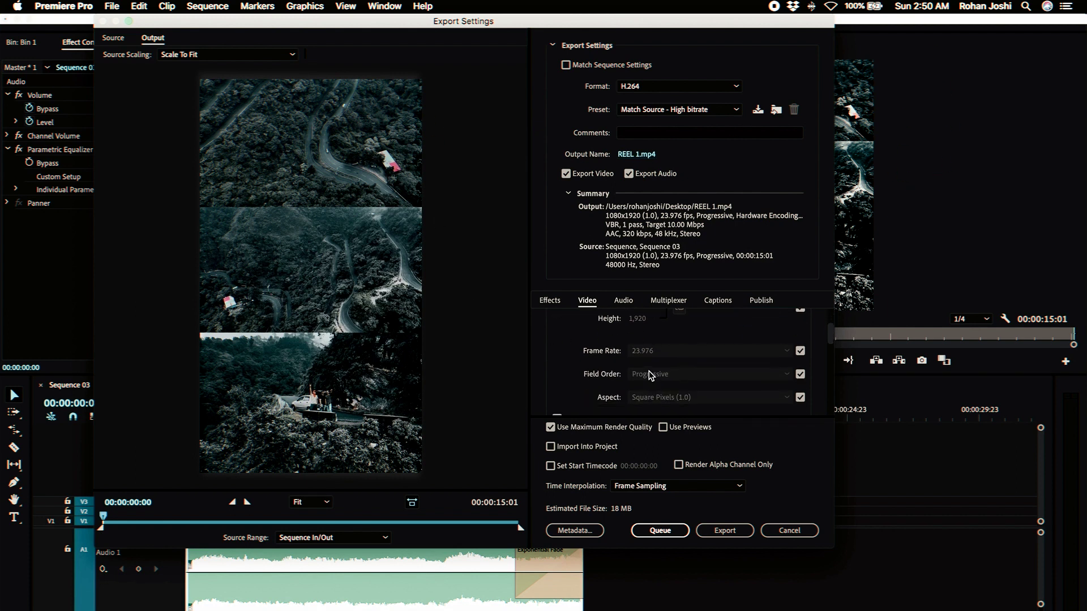
scroll(650, 374, up, 4)
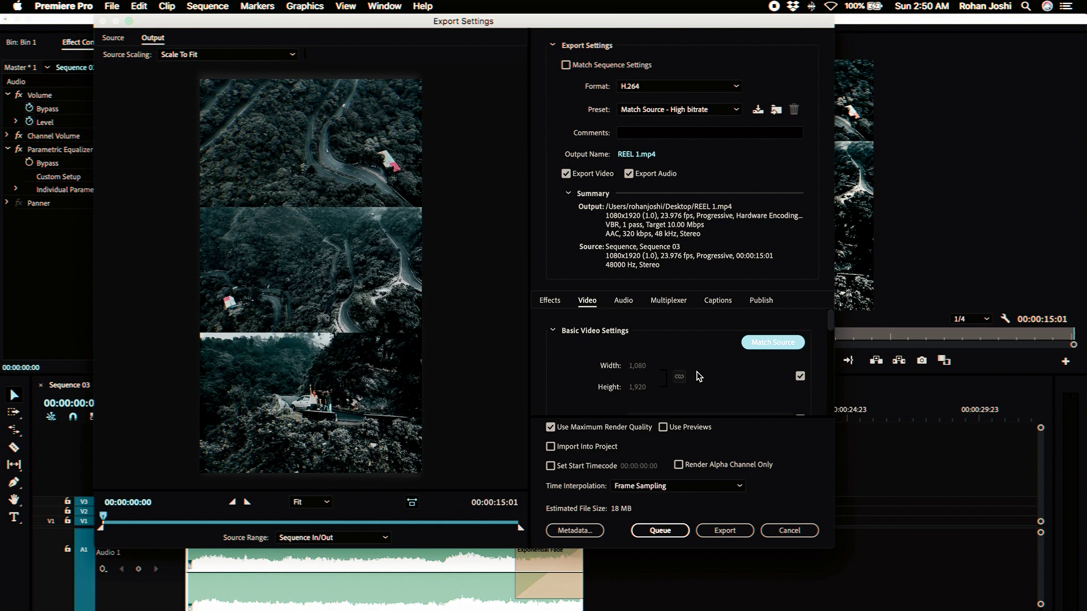
scroll(700, 376, down, 5)
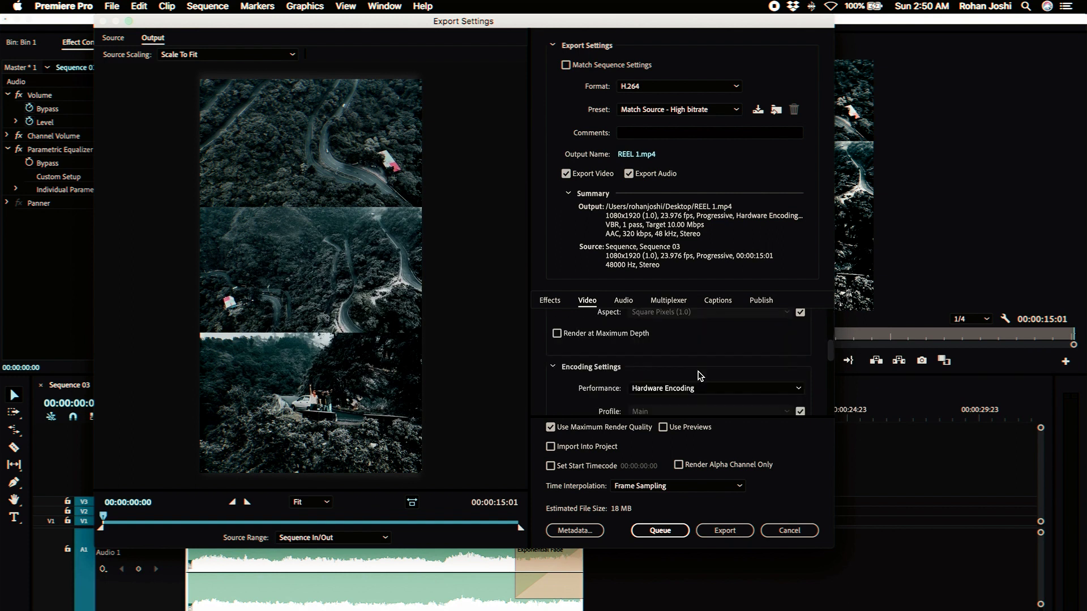
scroll(700, 376, up, 5)
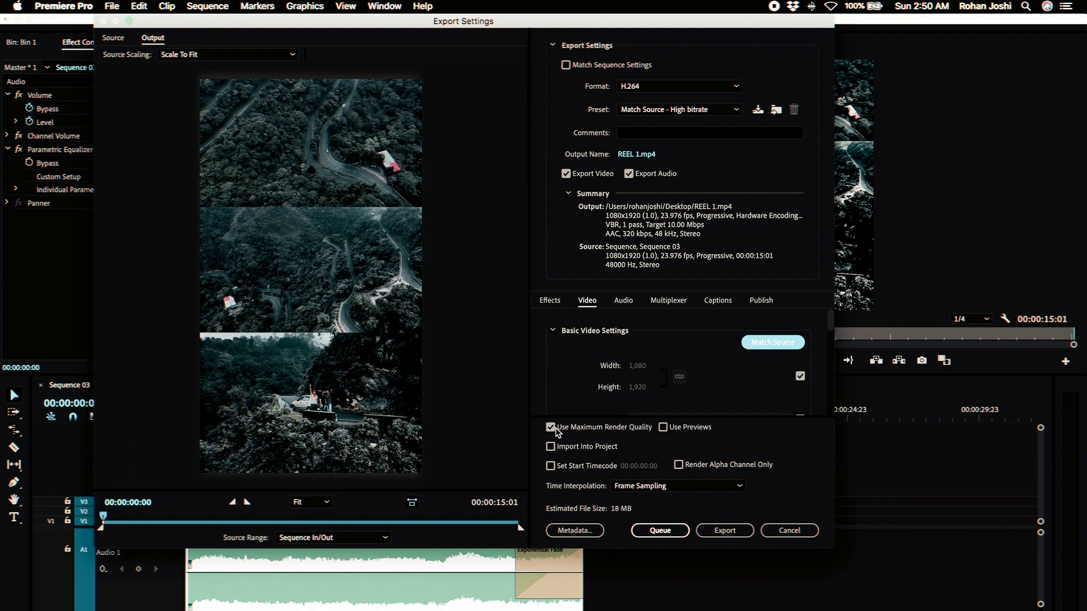
click(679, 430)
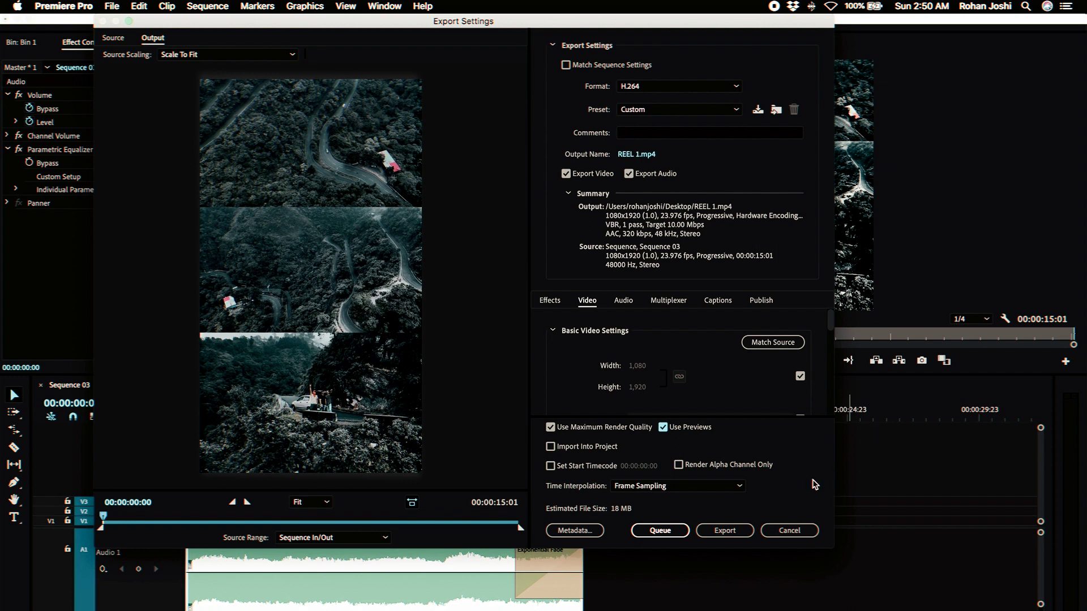
Step: Export Sequence 03 as the Custom H.264 1080x1920 file REEL 1.mp4
click(722, 532)
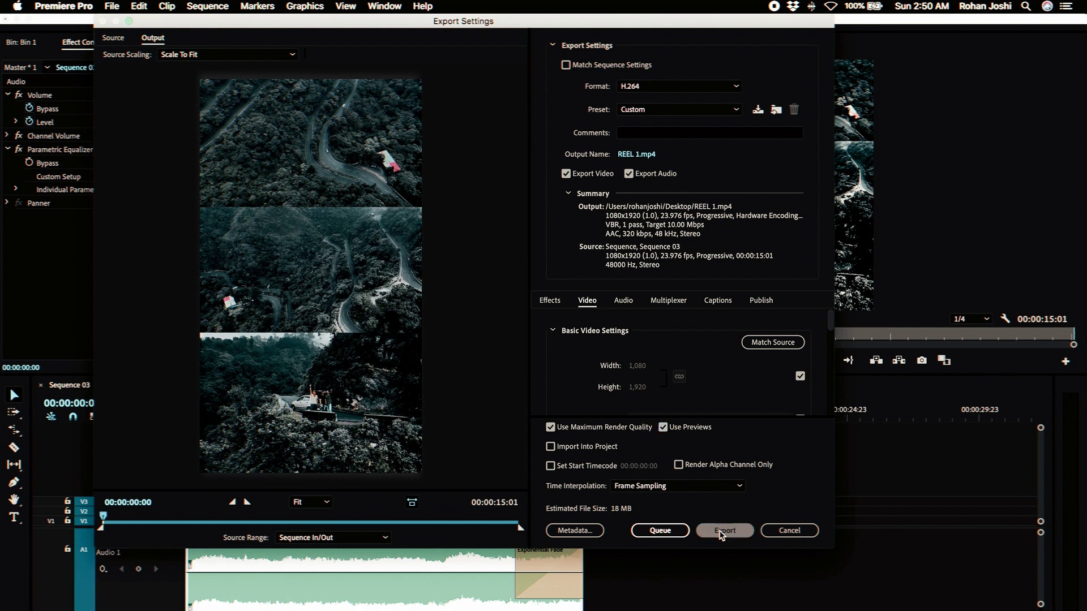